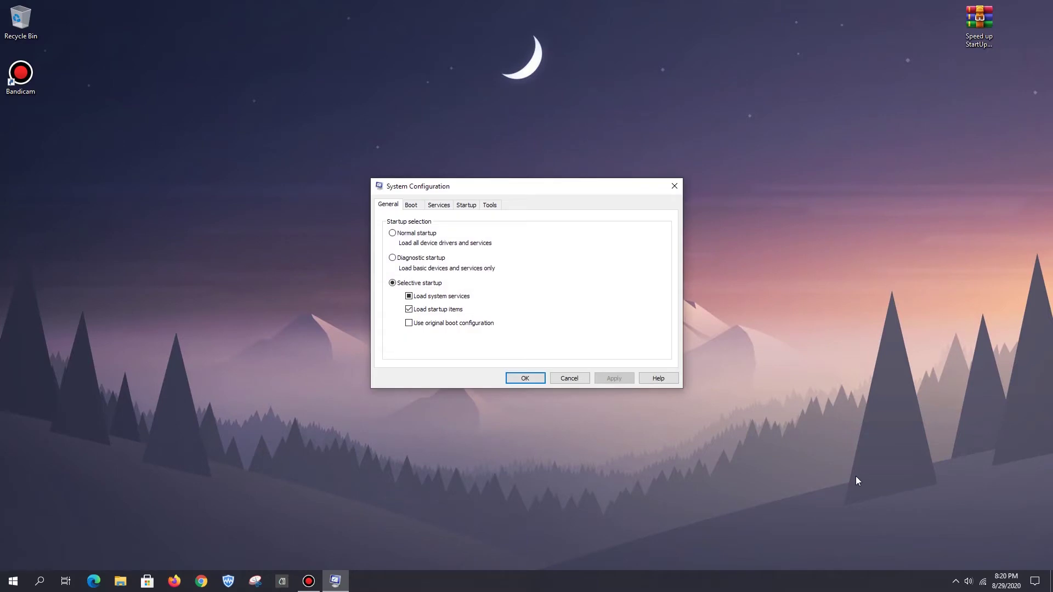
Keep No GUI boot enabled in the boot options and set the boot timeout to 3 seconds.
click(413, 207)
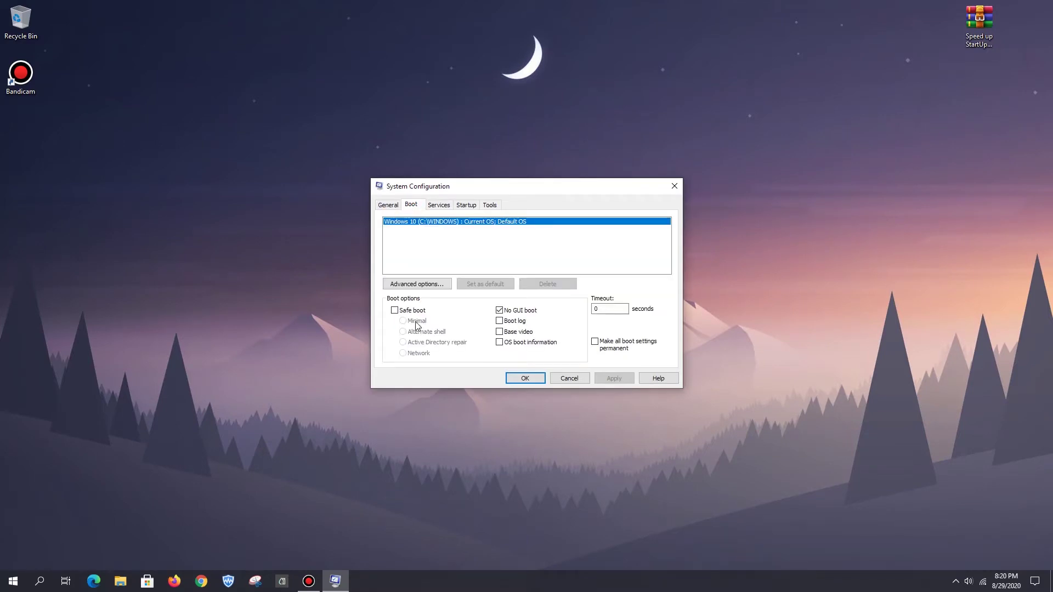
click(520, 310)
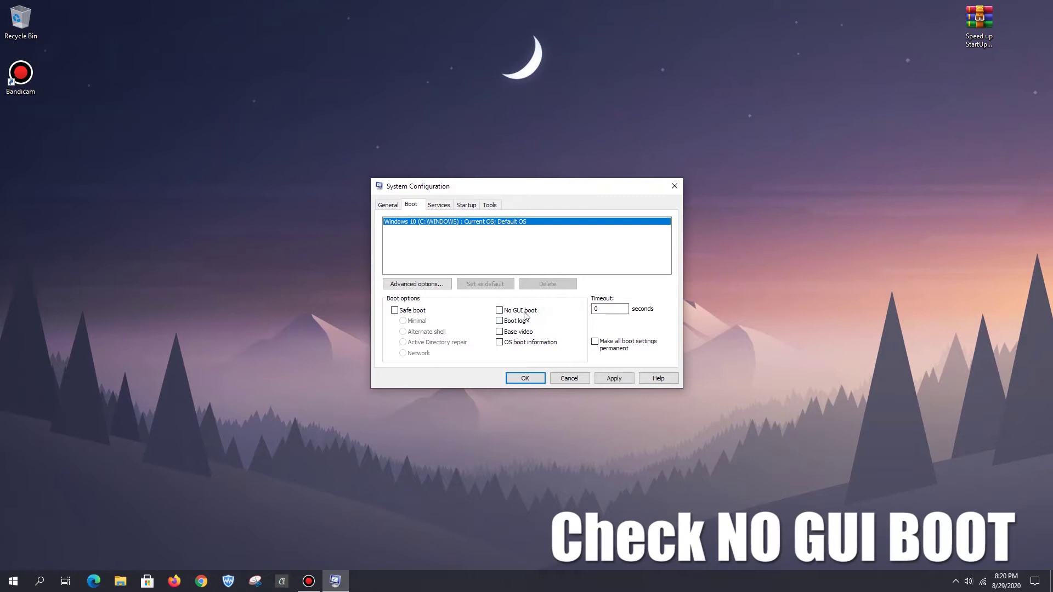
click(524, 311)
click(622, 308)
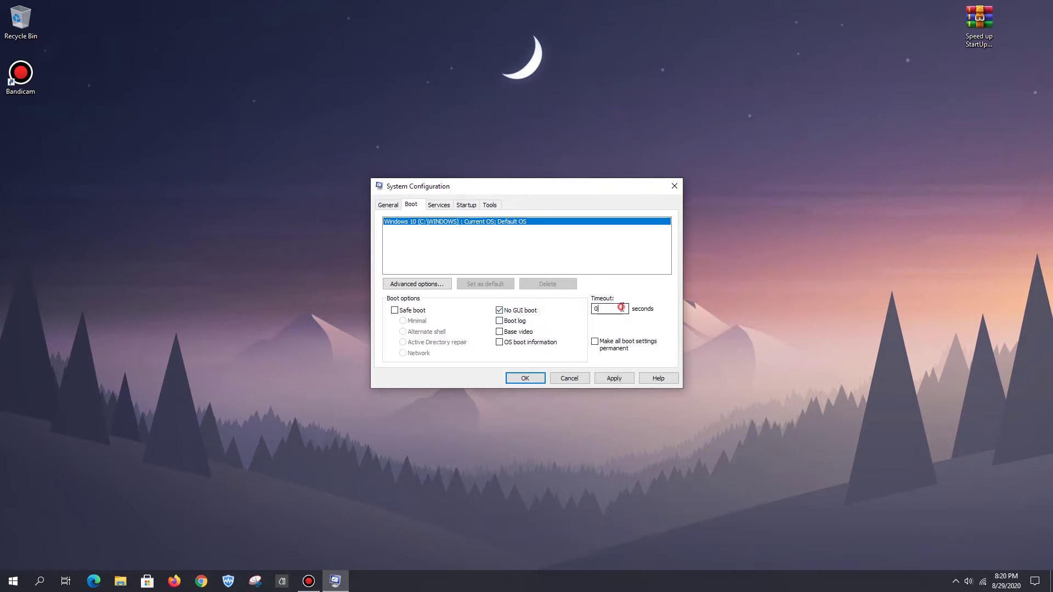
drag(622, 308, 492, 308)
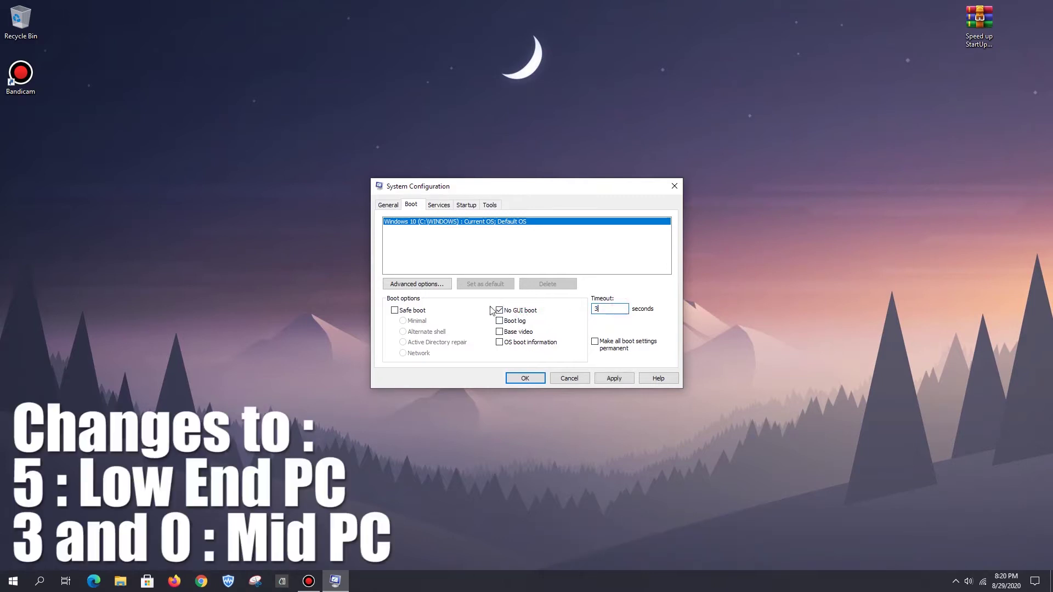
text(3)
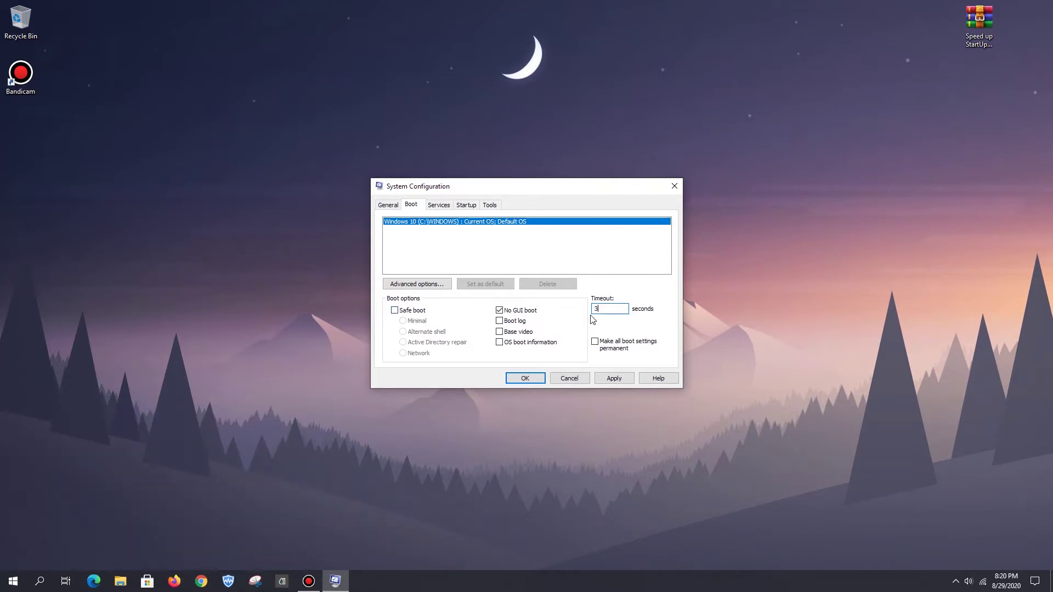
Apply the boot settings and exit System Configuration without restarting.
click(614, 378)
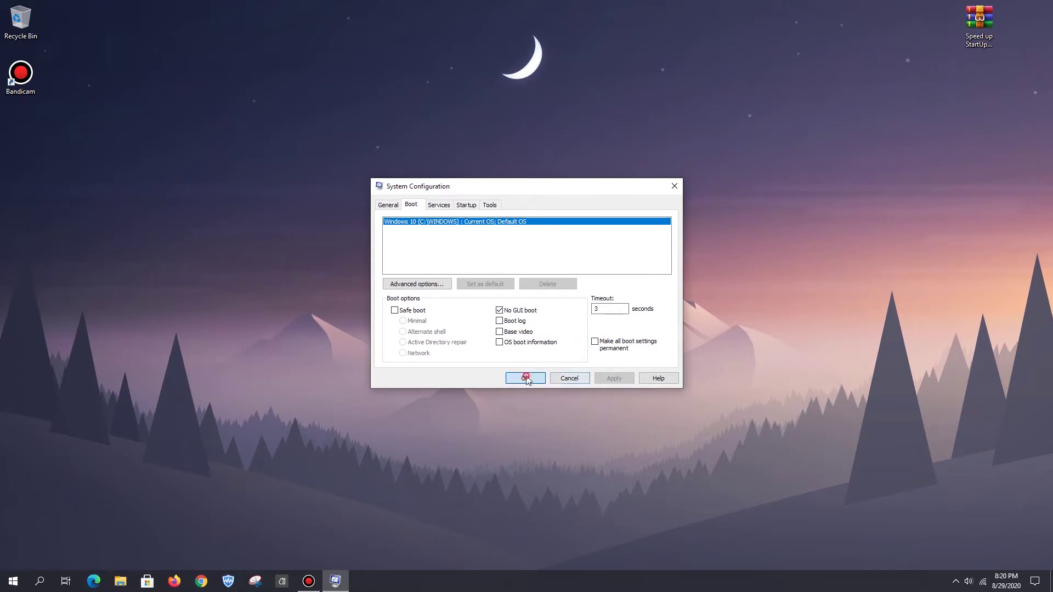
click(526, 378)
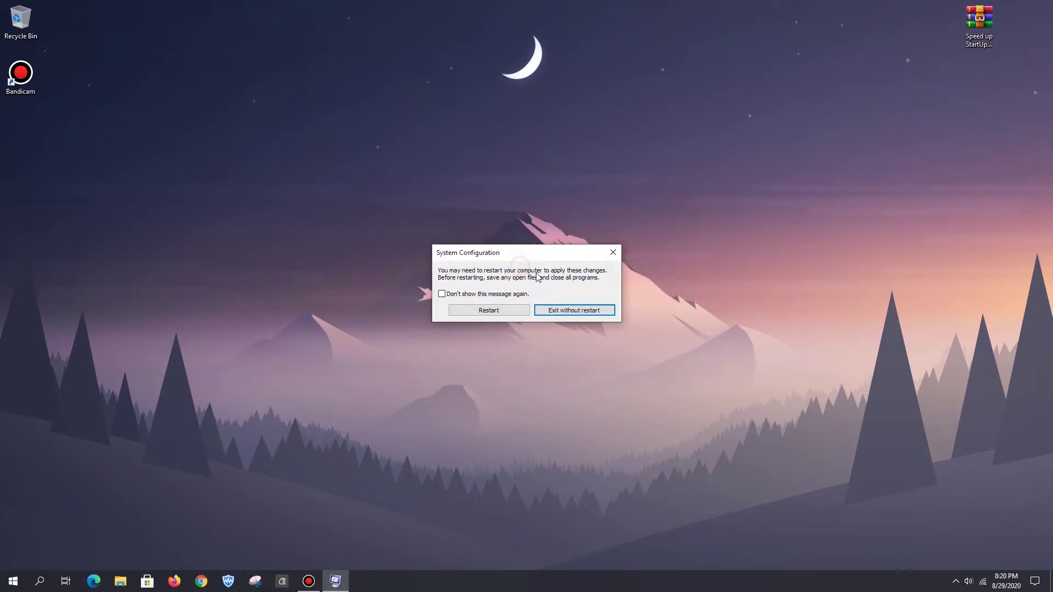
click(578, 310)
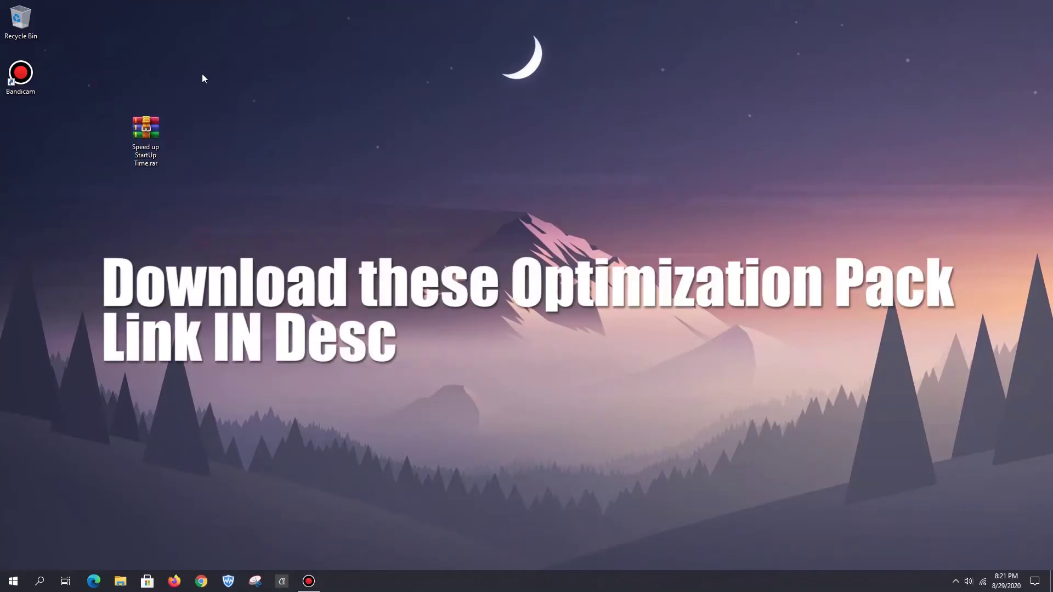
Extract the Speed up StartUp Time.rar archive on the desktop into its own Speed up StartUp Time folder.
drag(218, 77, 141, 137)
right_click(141, 137)
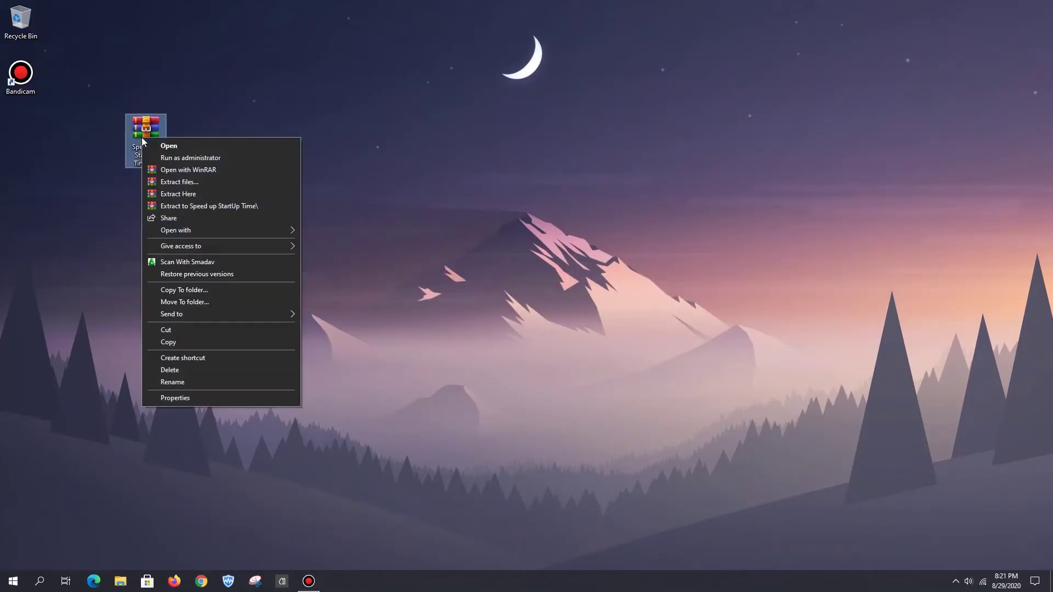
click(217, 206)
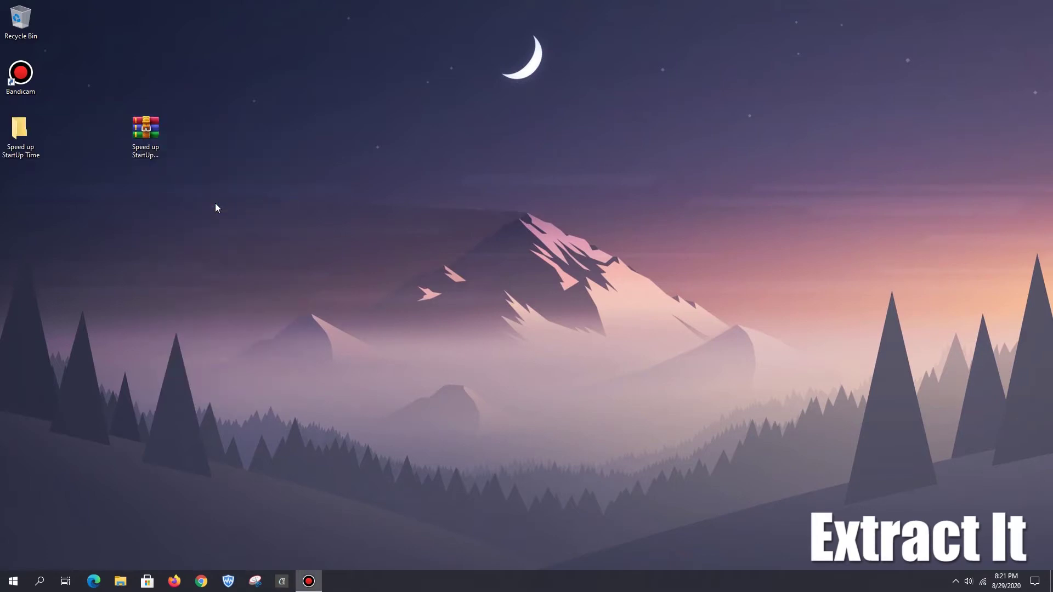
Run Autorun as administrator from the extracted folder's Disable Autorun subfolder, and minimize the File Explorer window.
drag(21, 148, 396, 259)
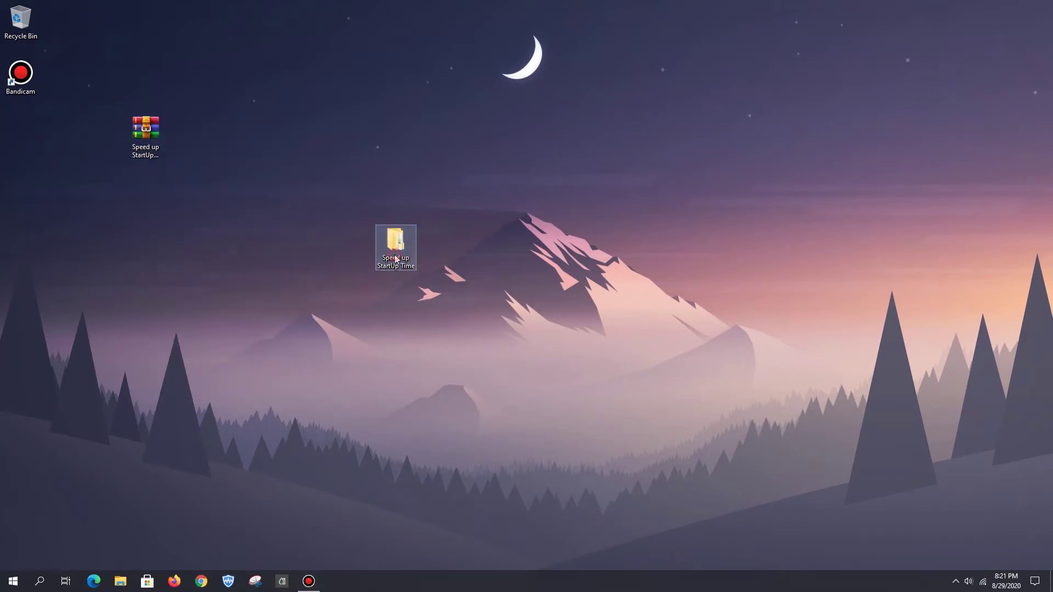
double_click(396, 258)
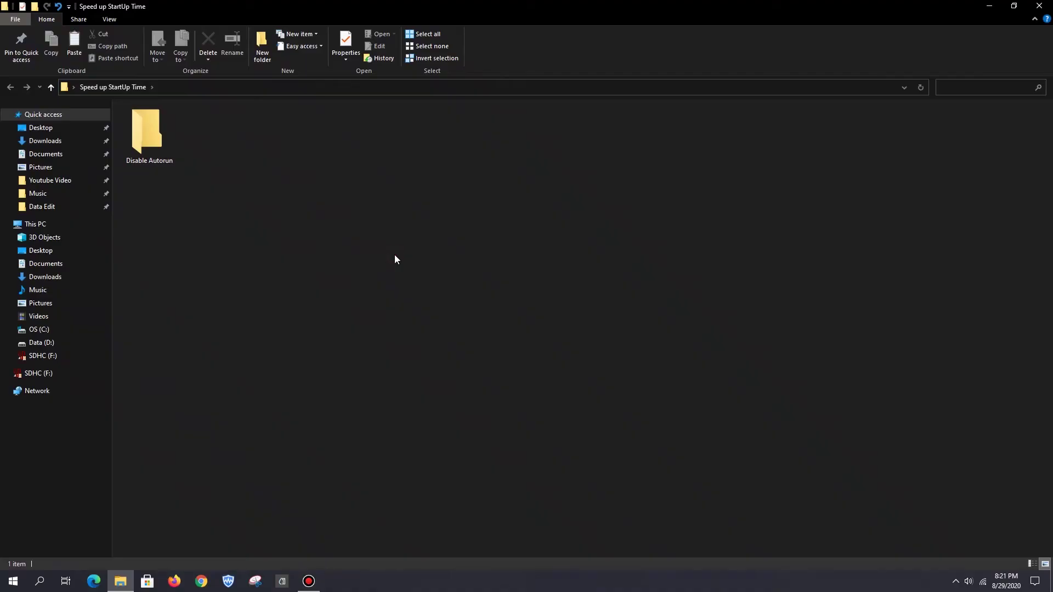
double_click(170, 148)
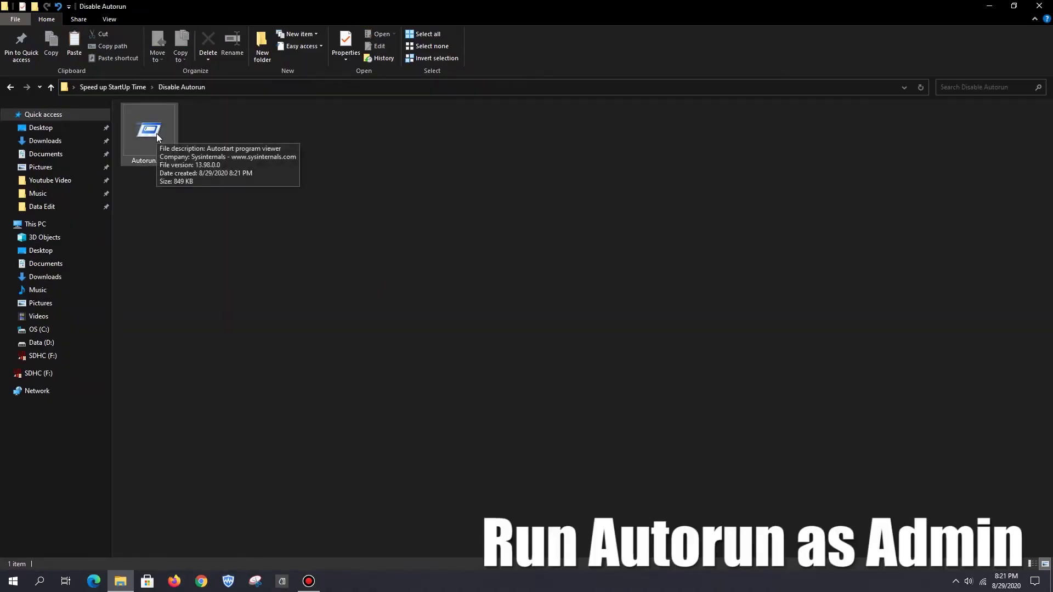
right_click(156, 134)
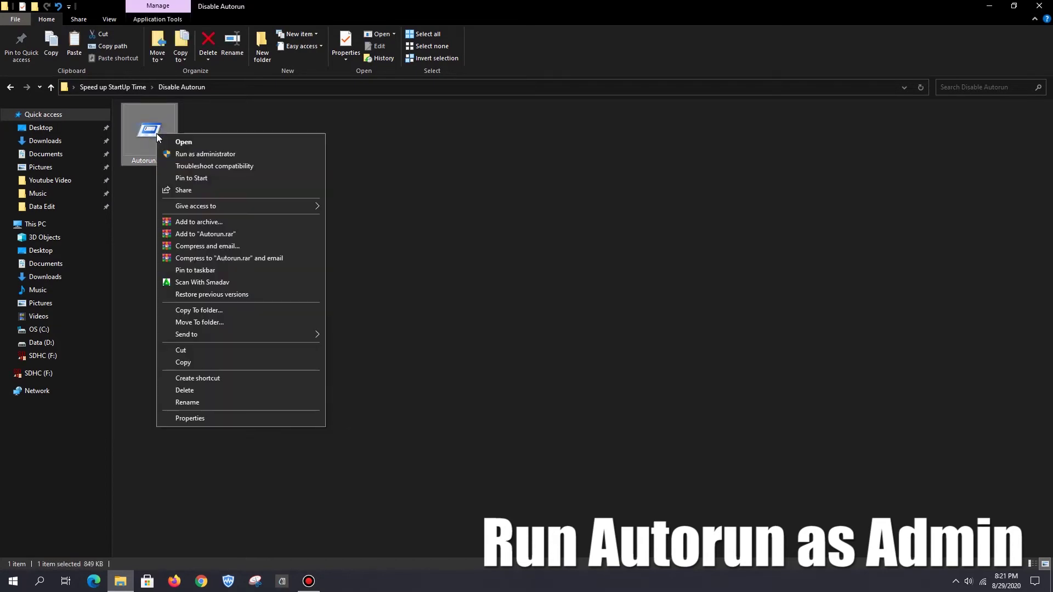
click(192, 154)
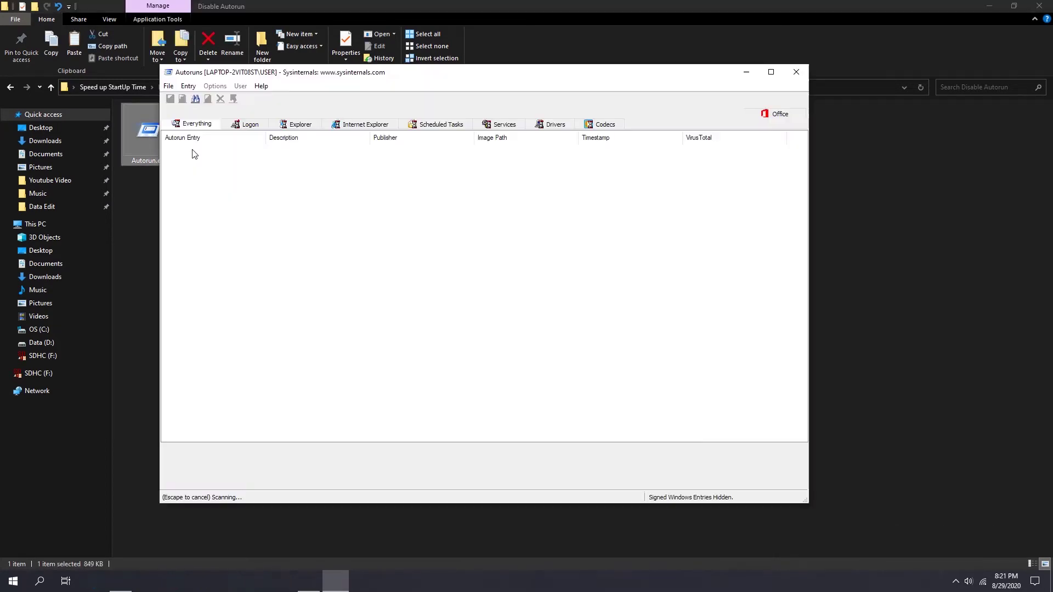
click(989, 6)
drag(502, 76, 552, 67)
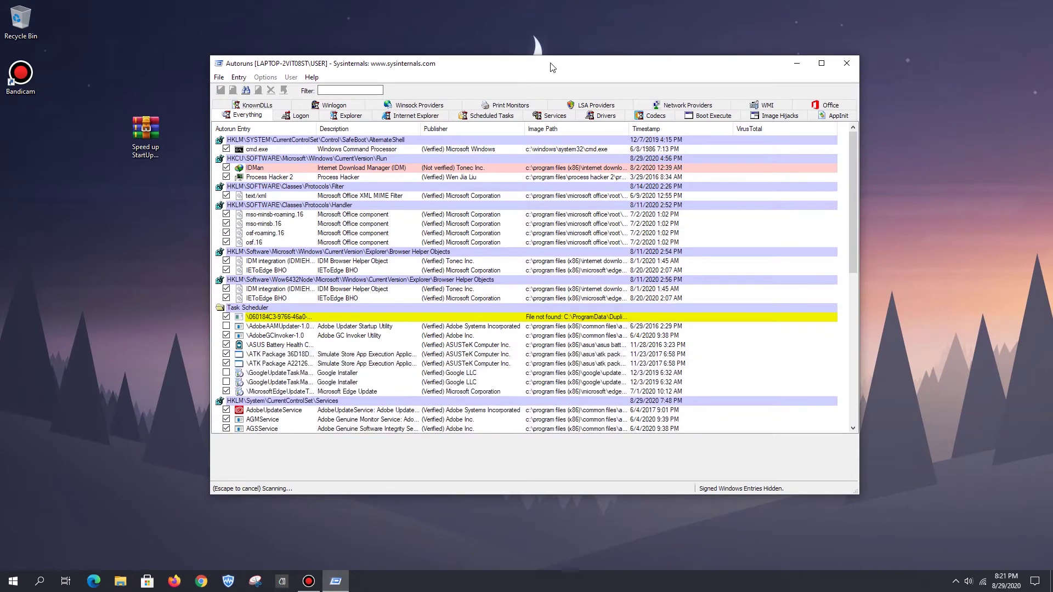
Disable the Process Hacker 2, IDMan, Google Chrome and Microsoft Edge logon entries.
click(305, 117)
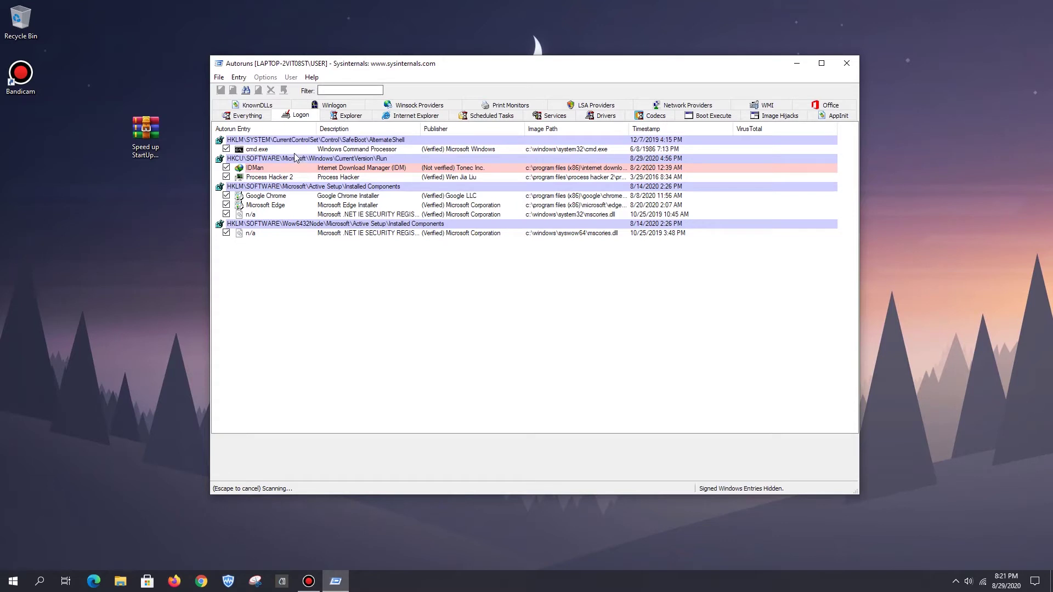
click(226, 177)
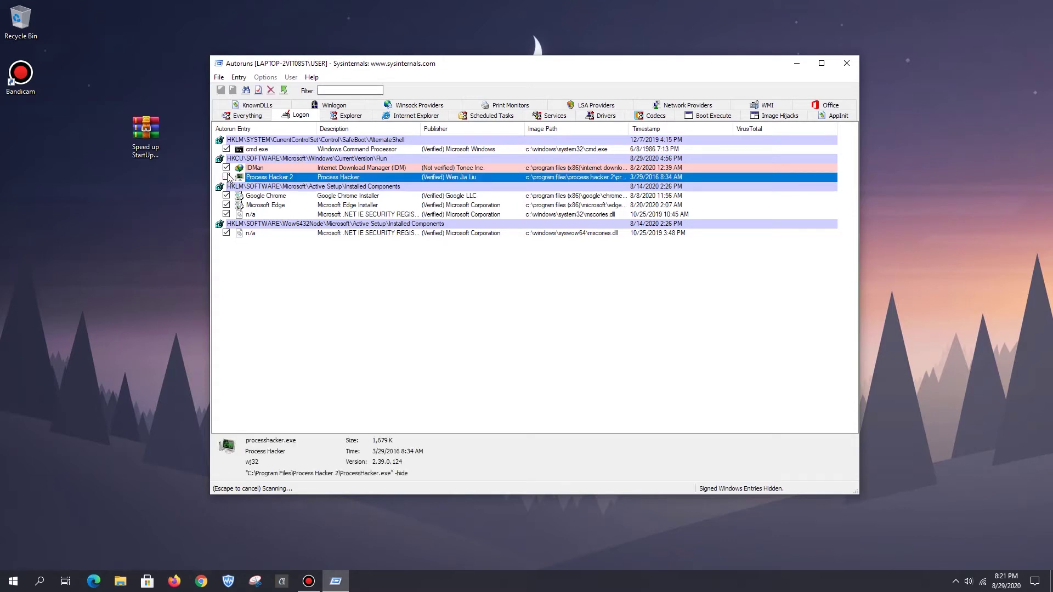
click(226, 167)
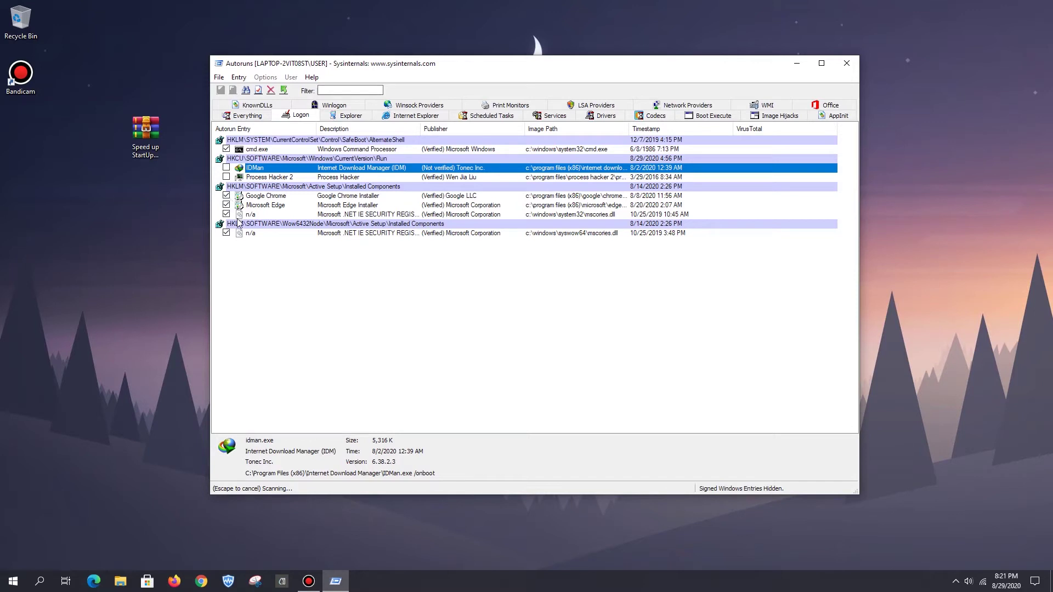
click(226, 195)
click(226, 204)
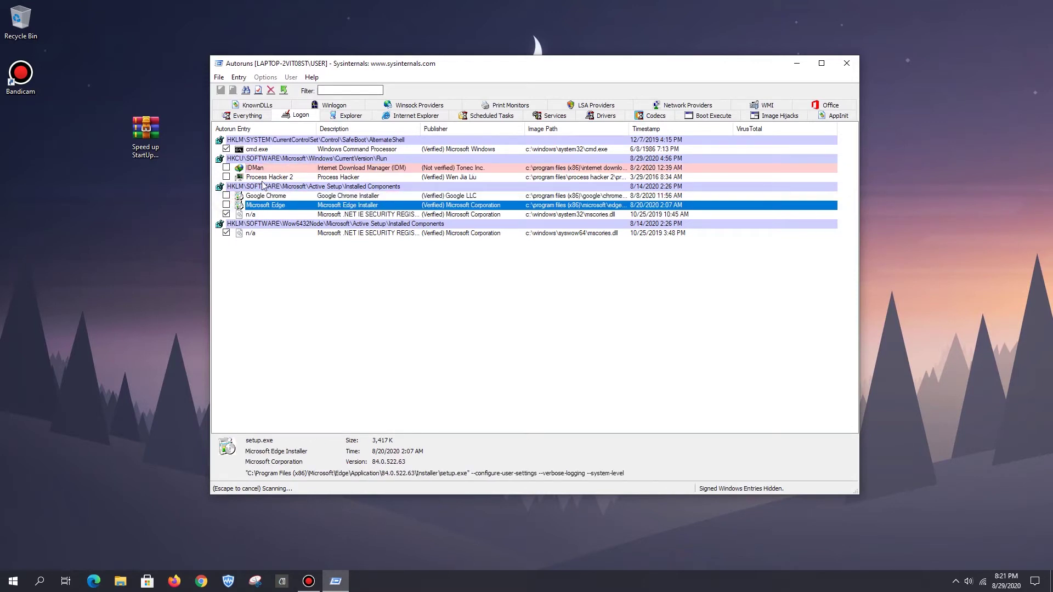
click(328, 286)
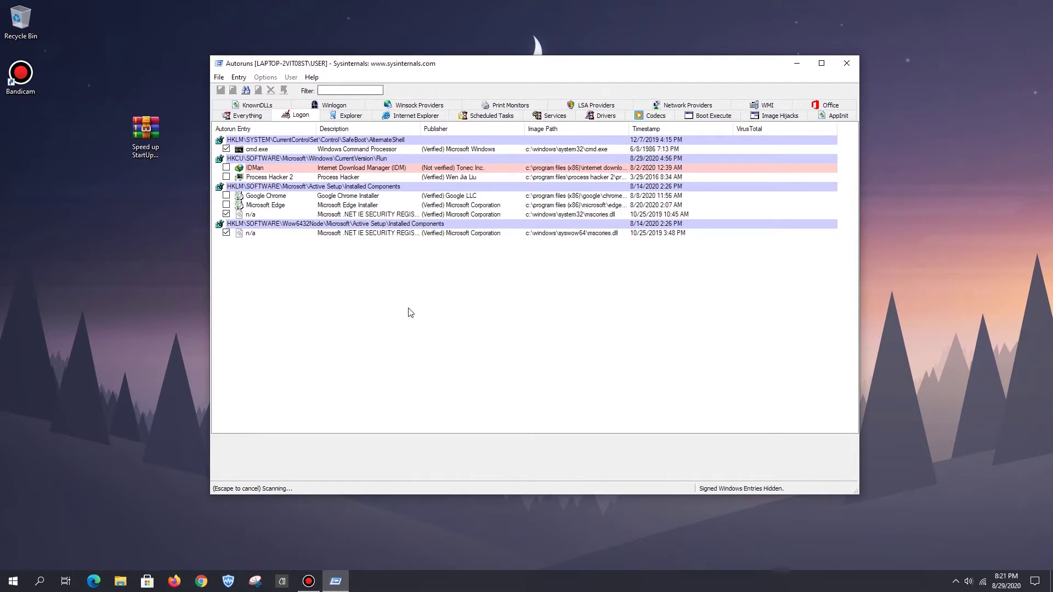
Disable the scheduled tasks AdobeGCInvoker-1.0, the highlighted file-not-found task, both Microsoft Office Click-to-Run Client tasks and Microsoft Edge Update.
click(499, 120)
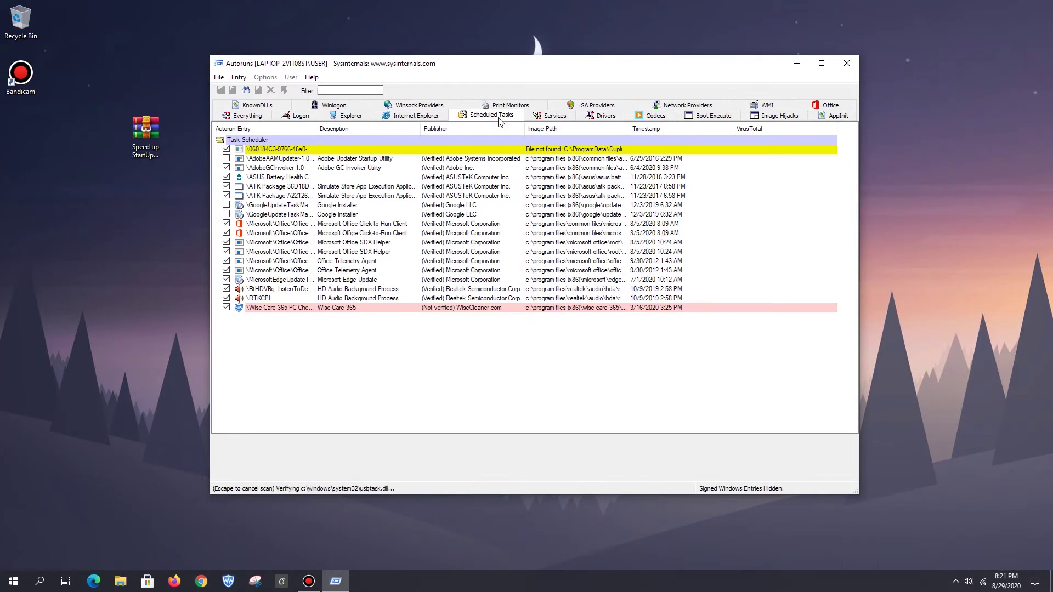
click(226, 168)
click(226, 150)
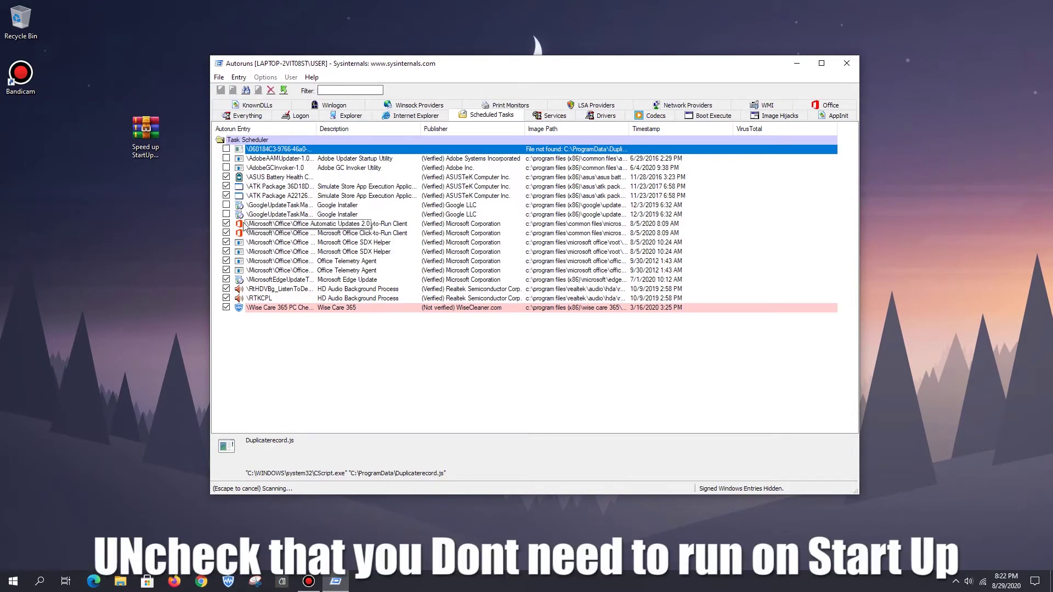
click(226, 223)
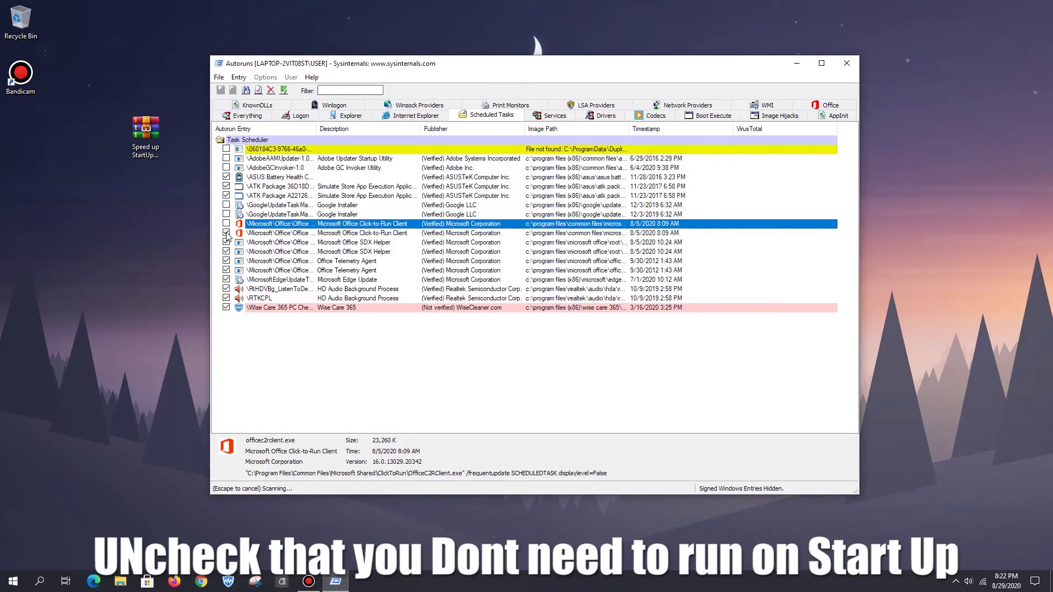
click(226, 233)
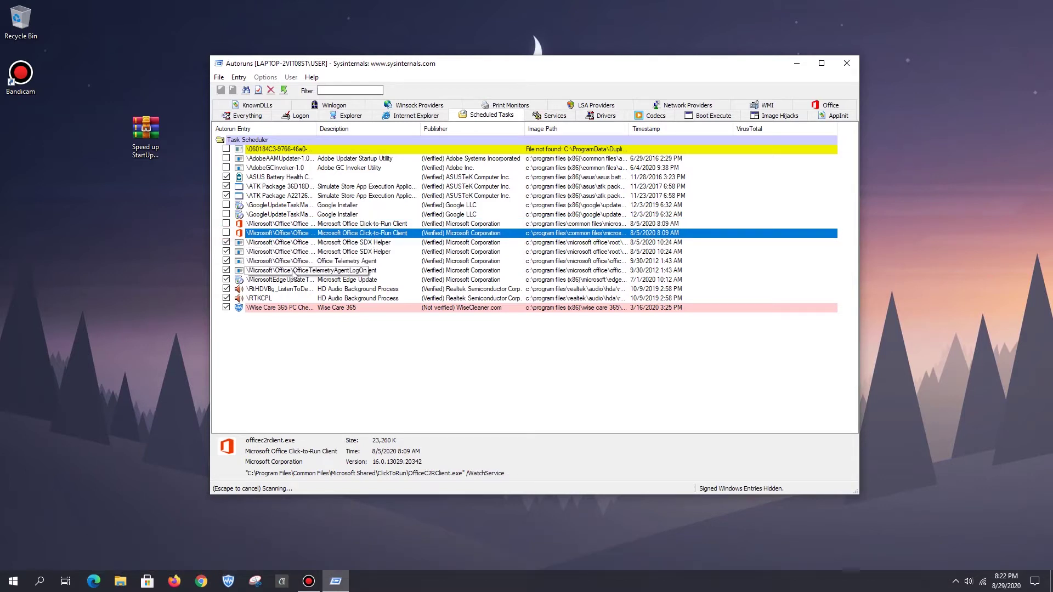
click(226, 280)
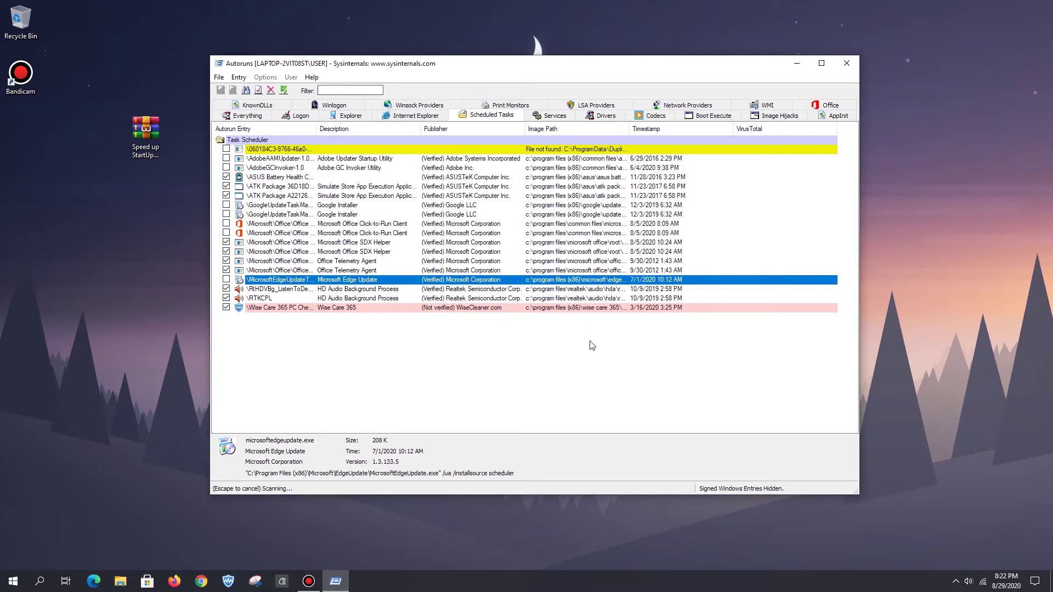
Disable the AdobeUpdateService, AGMService and AGSService services.
click(548, 116)
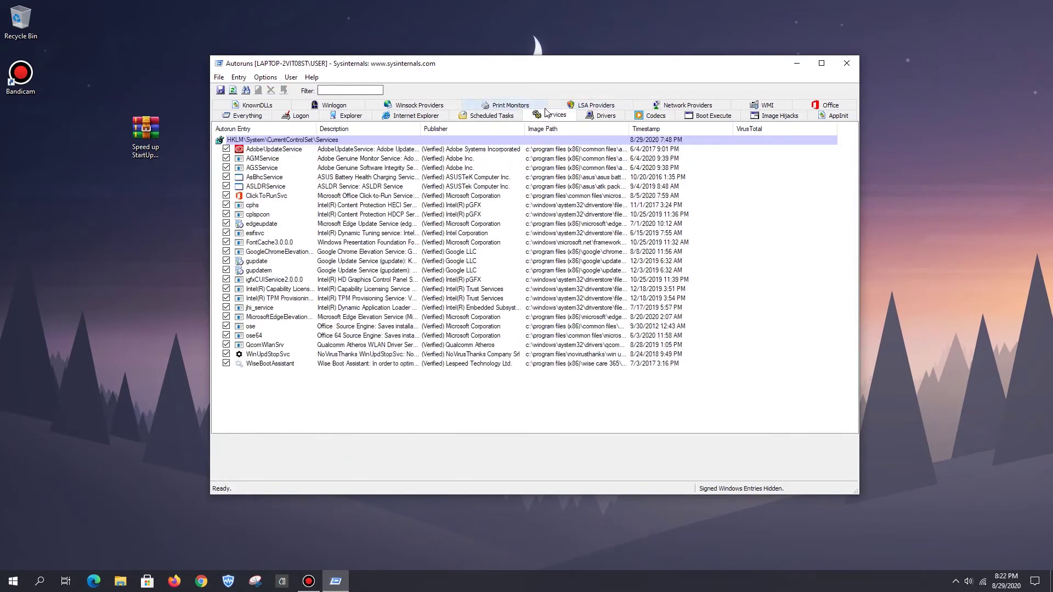
click(232, 149)
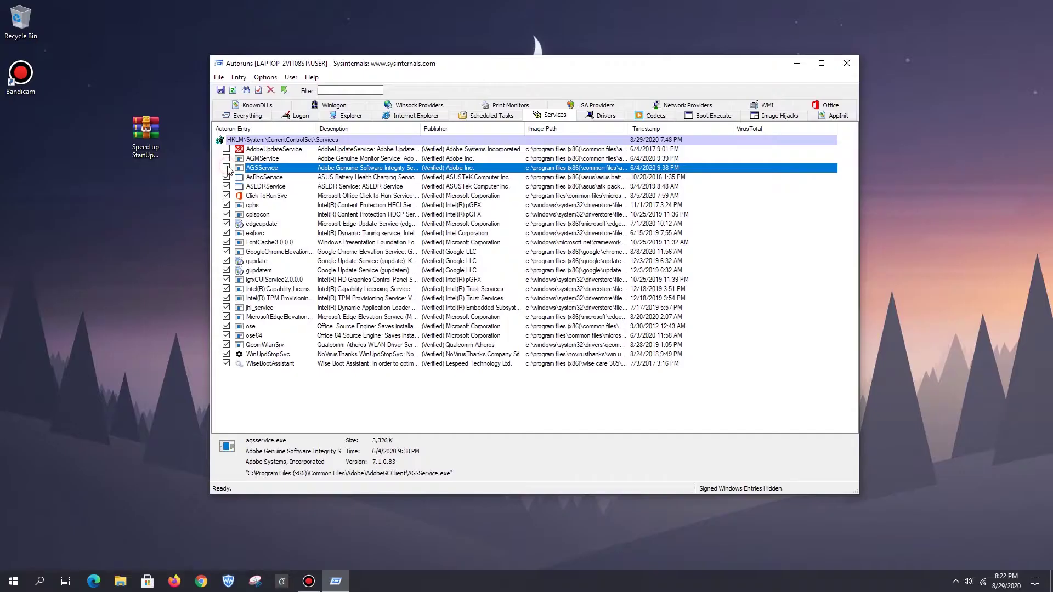
click(226, 177)
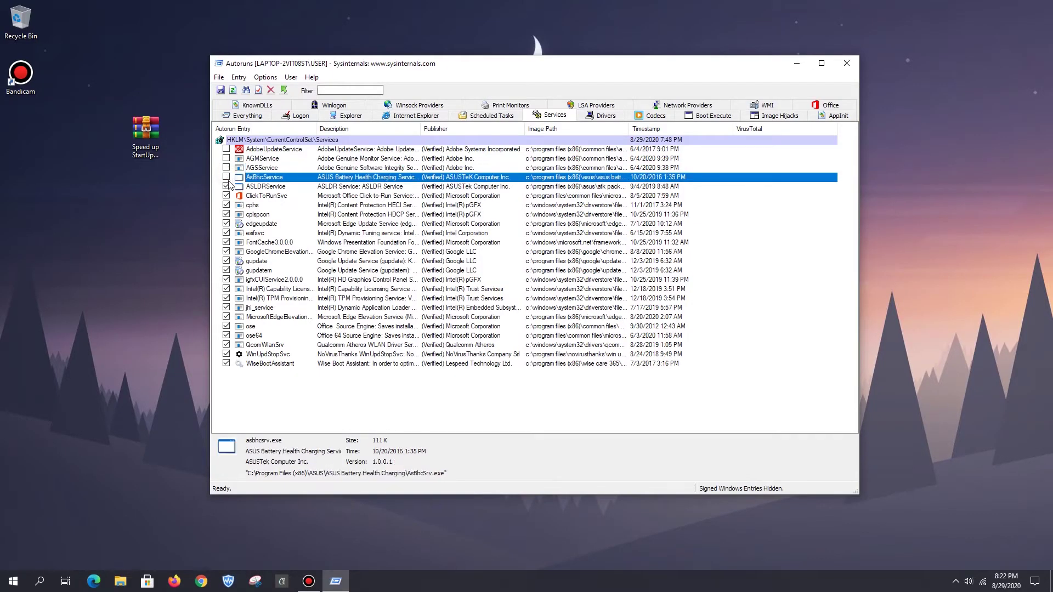
click(226, 186)
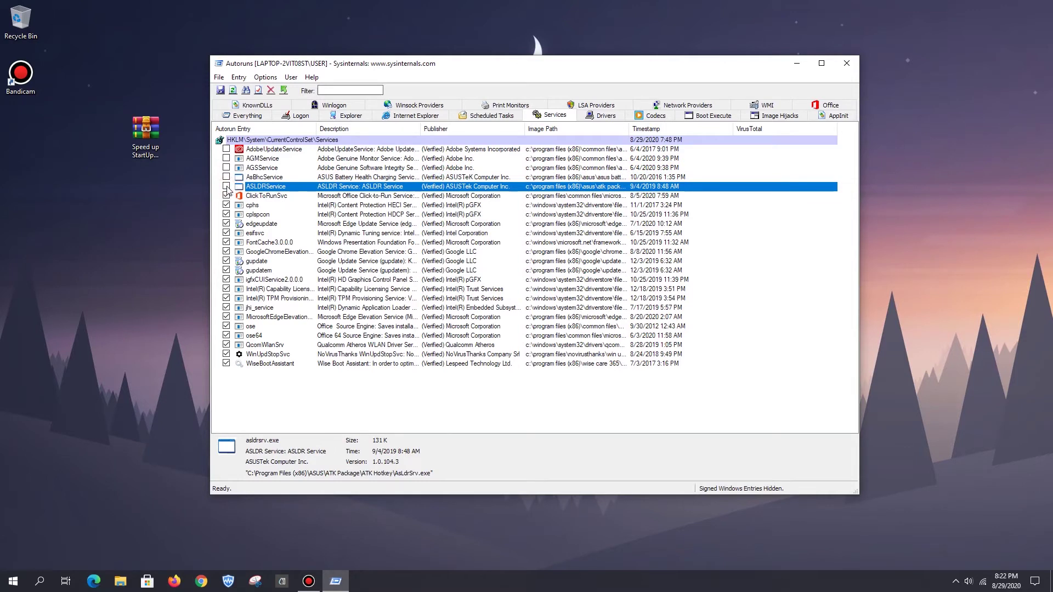
click(226, 186)
click(226, 177)
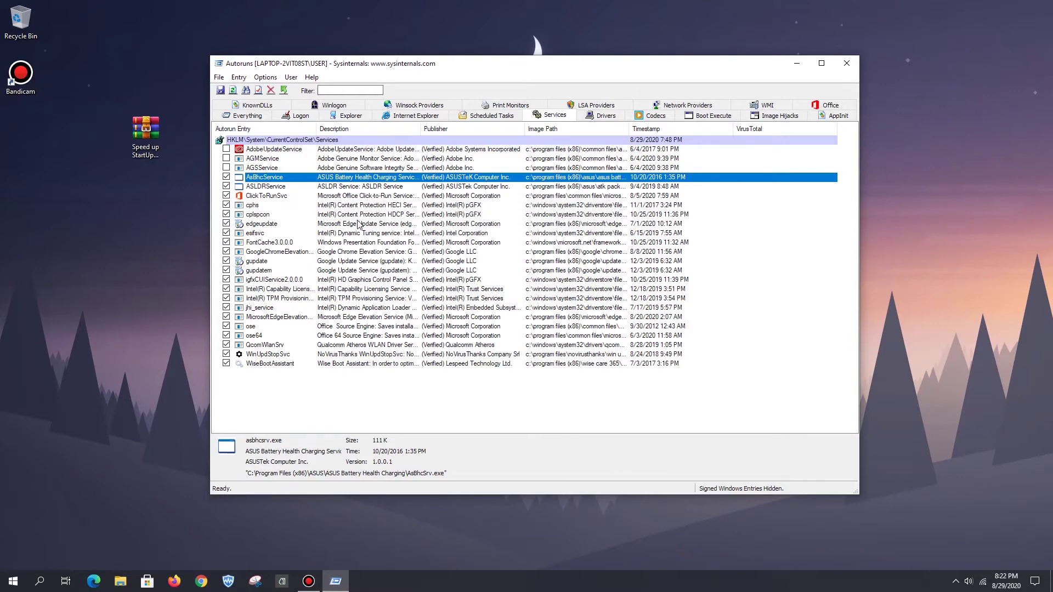
Disable the edgeupdate, gupdate and gupdatem services.
click(227, 224)
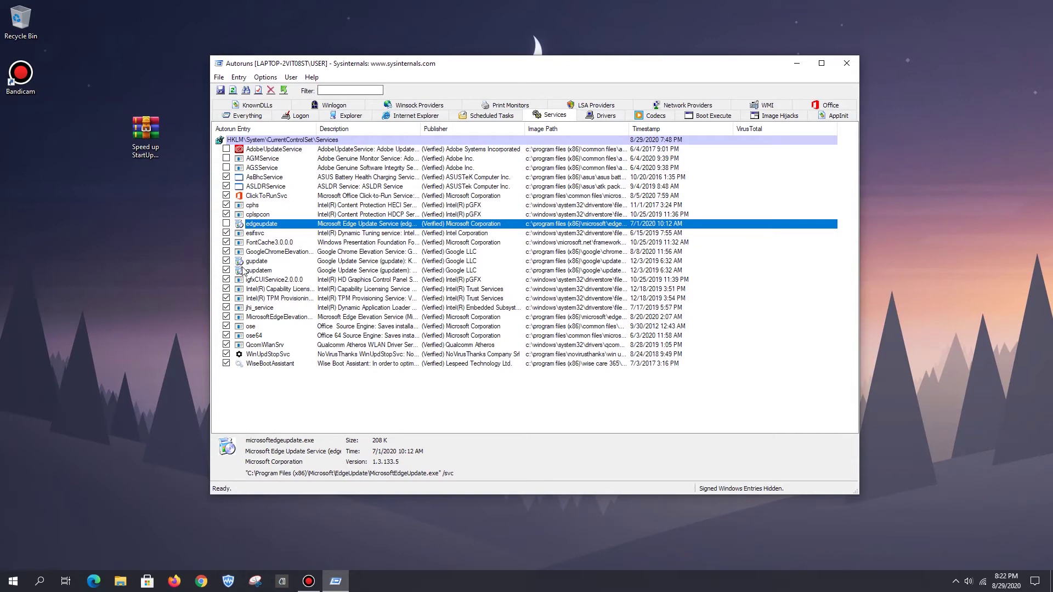
click(226, 261)
click(226, 270)
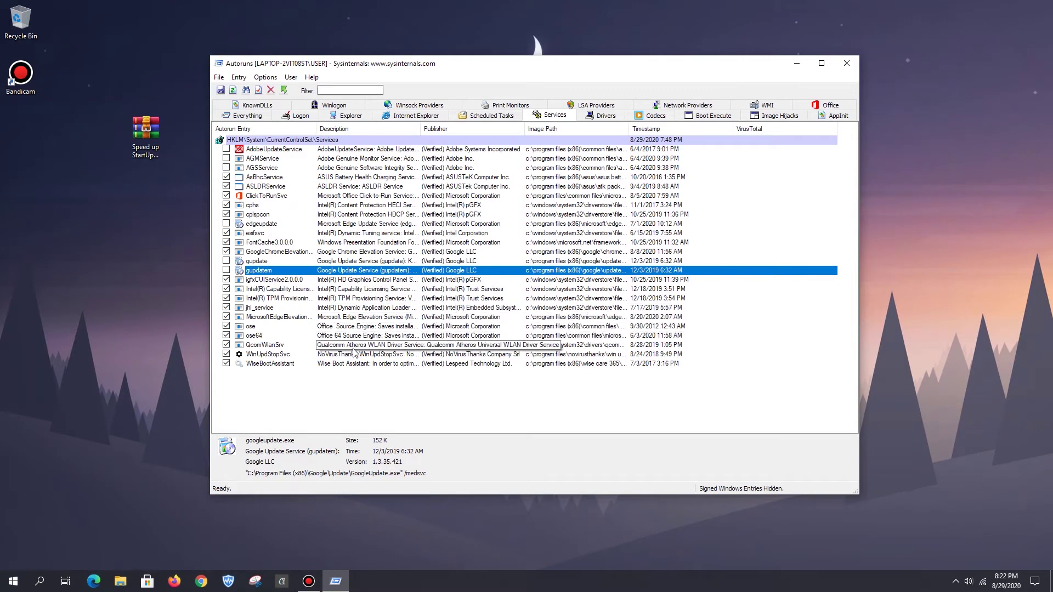
click(373, 400)
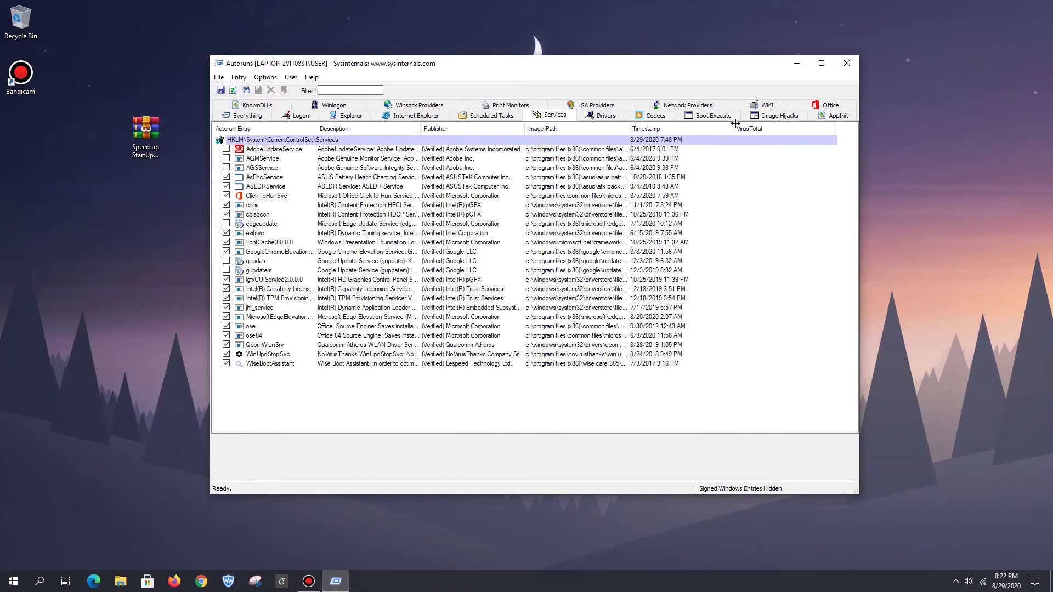
Close Autoruns without saving the list of autorun entries to a file.
click(234, 91)
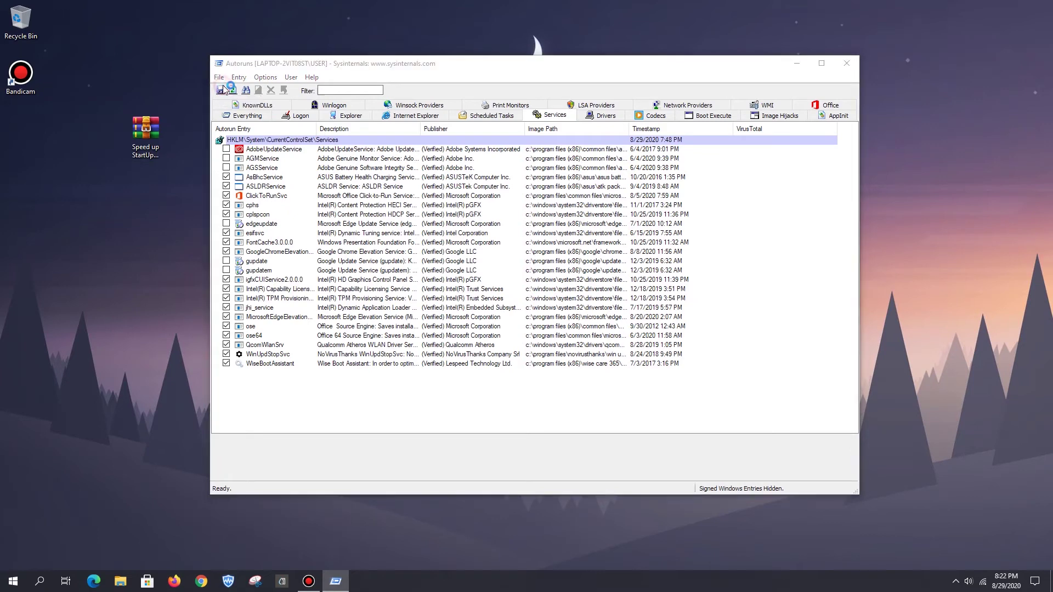
click(221, 90)
click(718, 90)
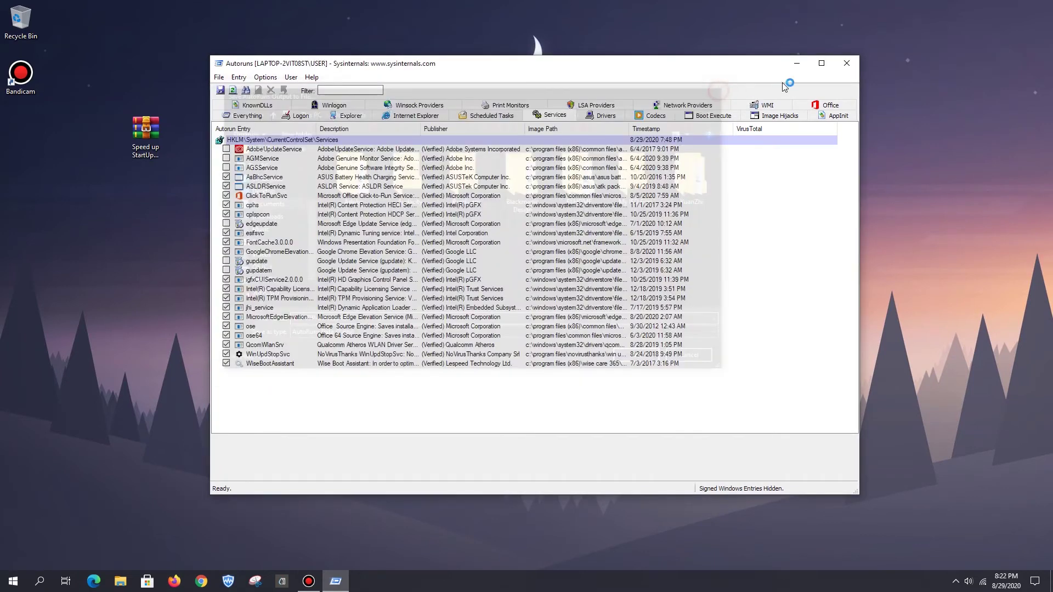
click(848, 64)
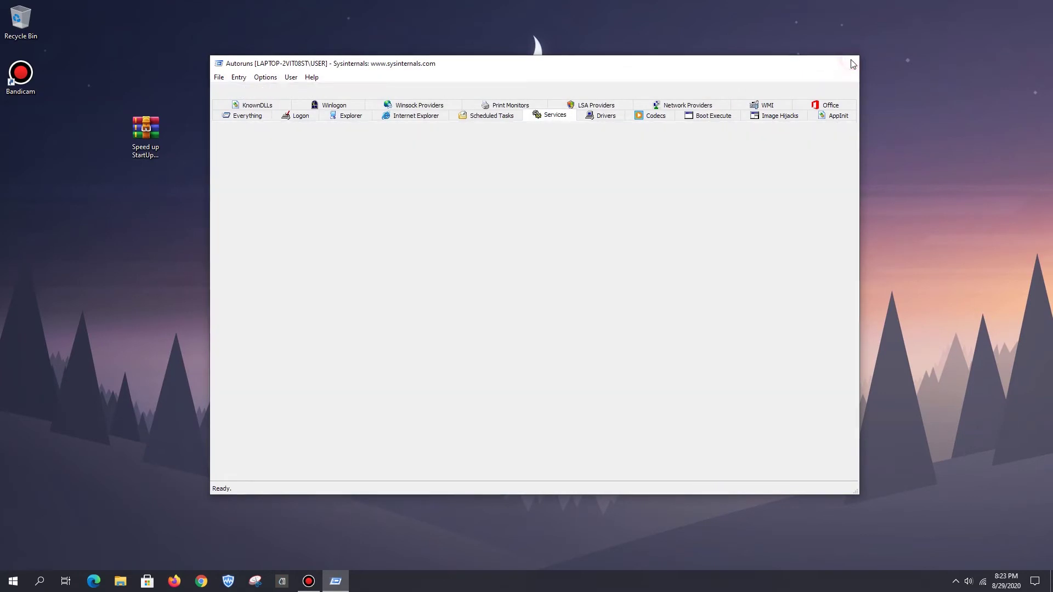
click(854, 72)
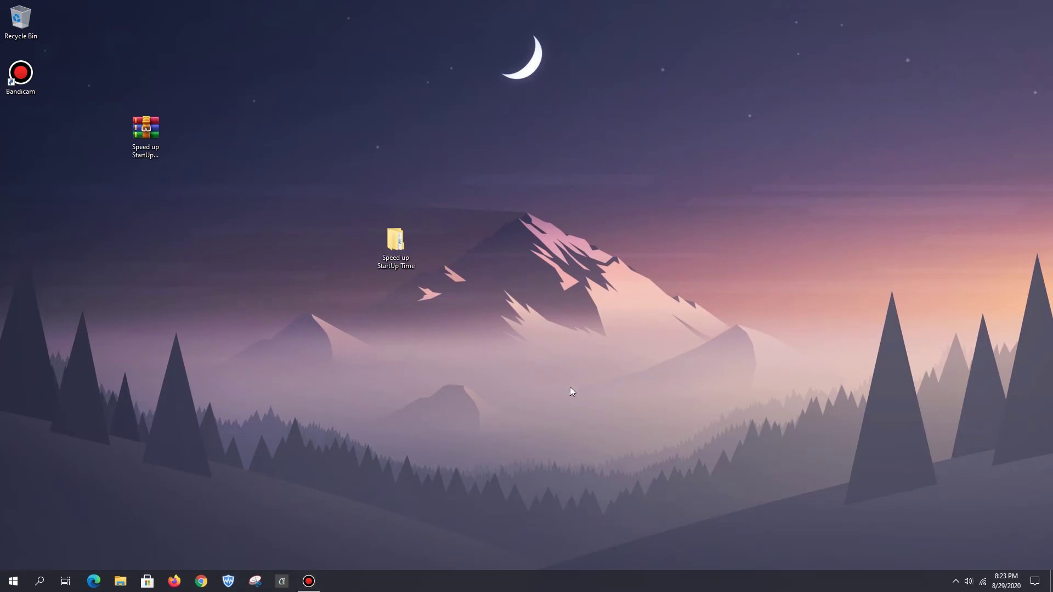
Search Windows for "advanced system settings" and open the View advanced system settings result.
click(21, 583)
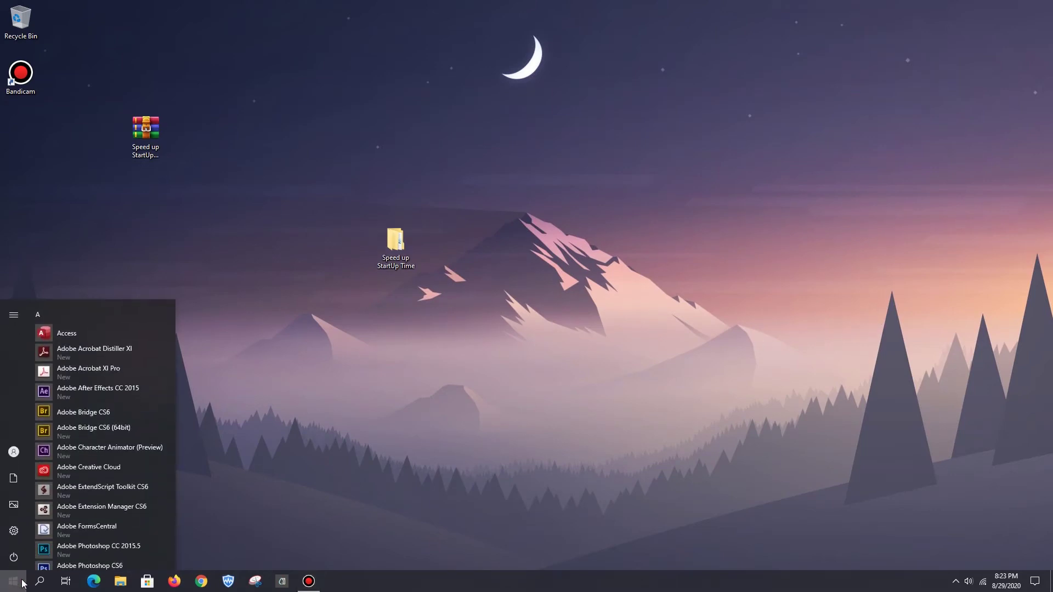
text(advanced)
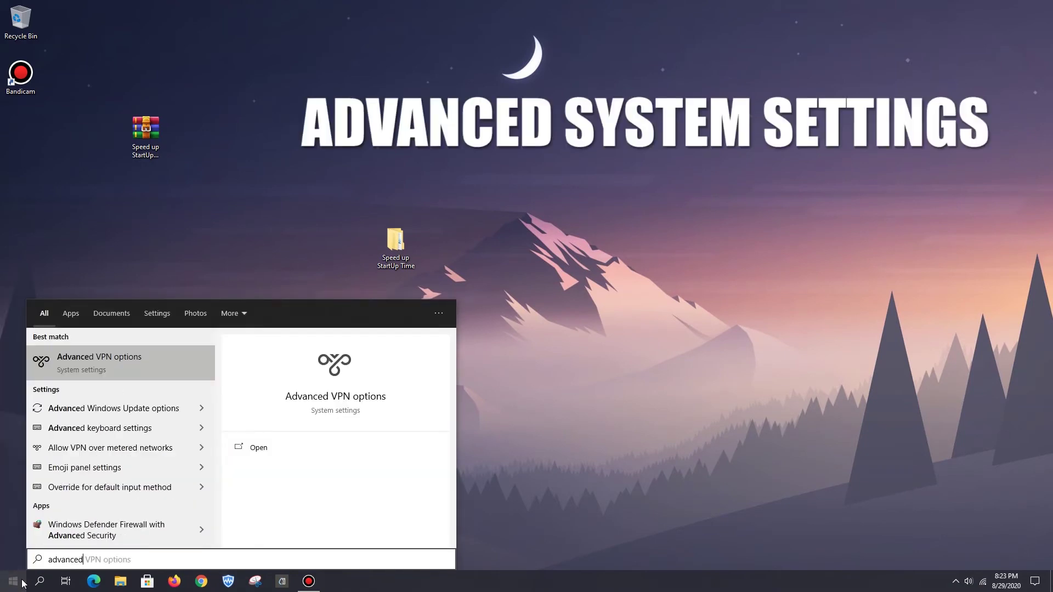
text(  system)
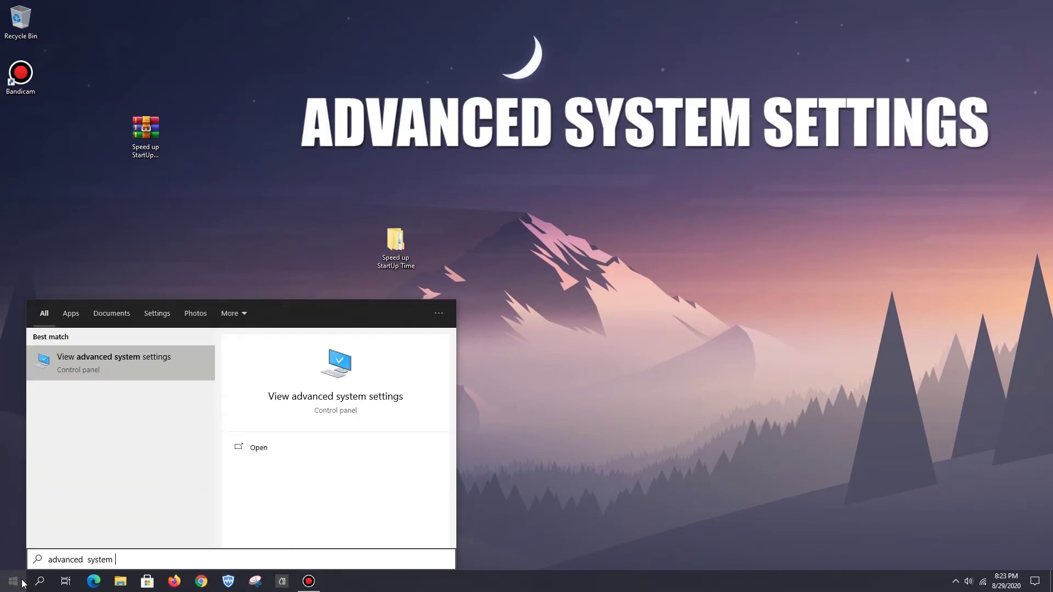
text( settings)
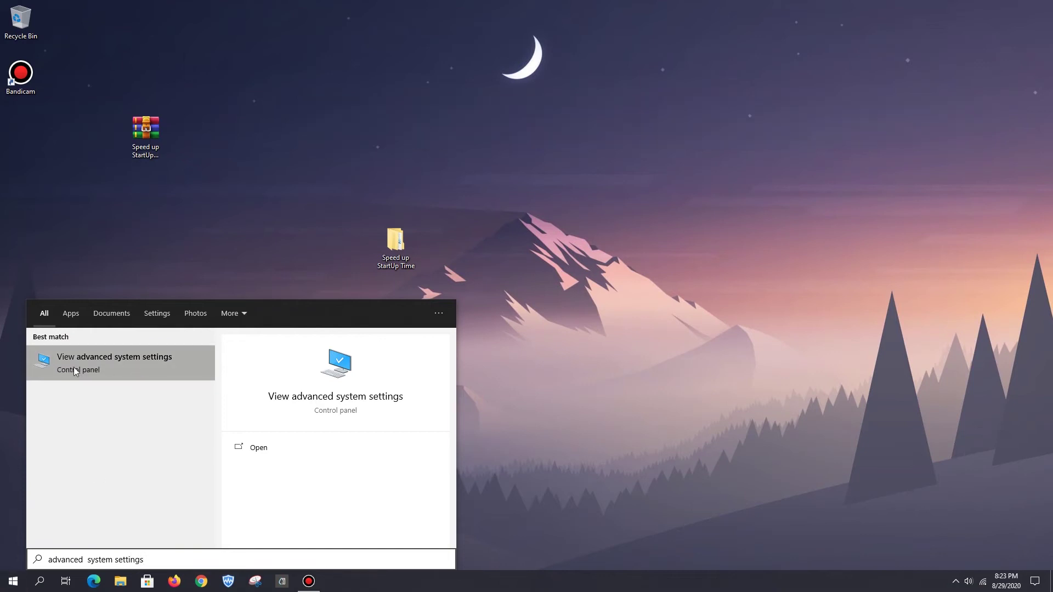
click(135, 360)
drag(82, 56, 192, 61)
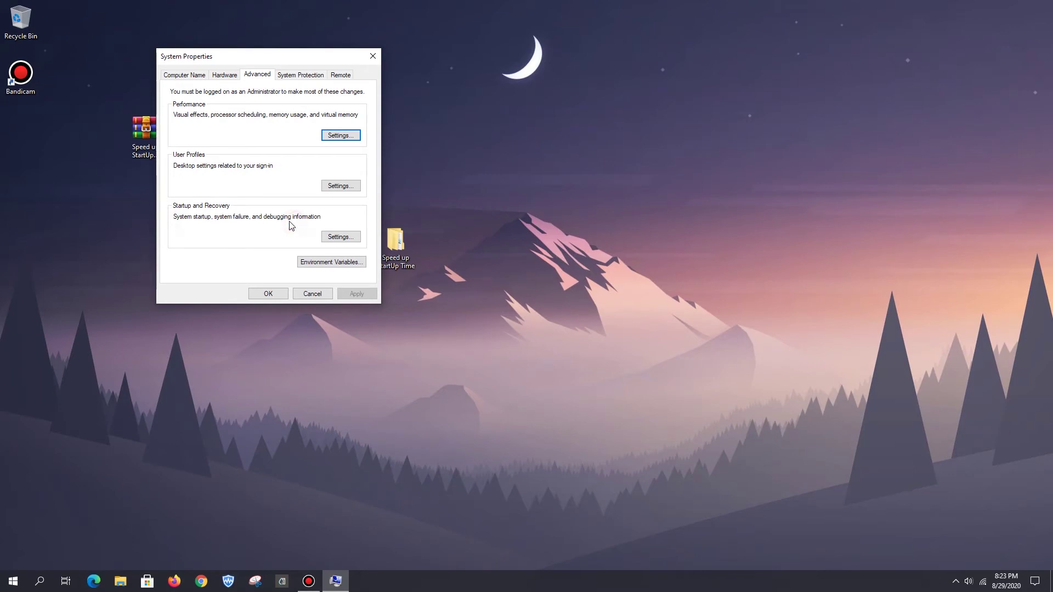
Turn off "Time to display list of operating systems" in the Startup and Recovery settings and accept the System Properties.
click(339, 238)
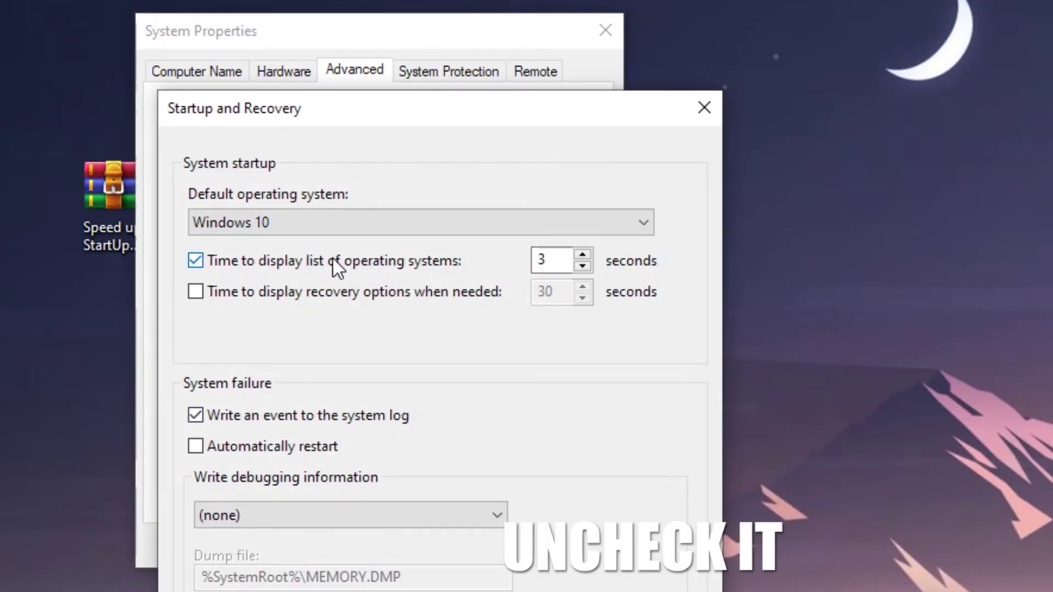
click(274, 260)
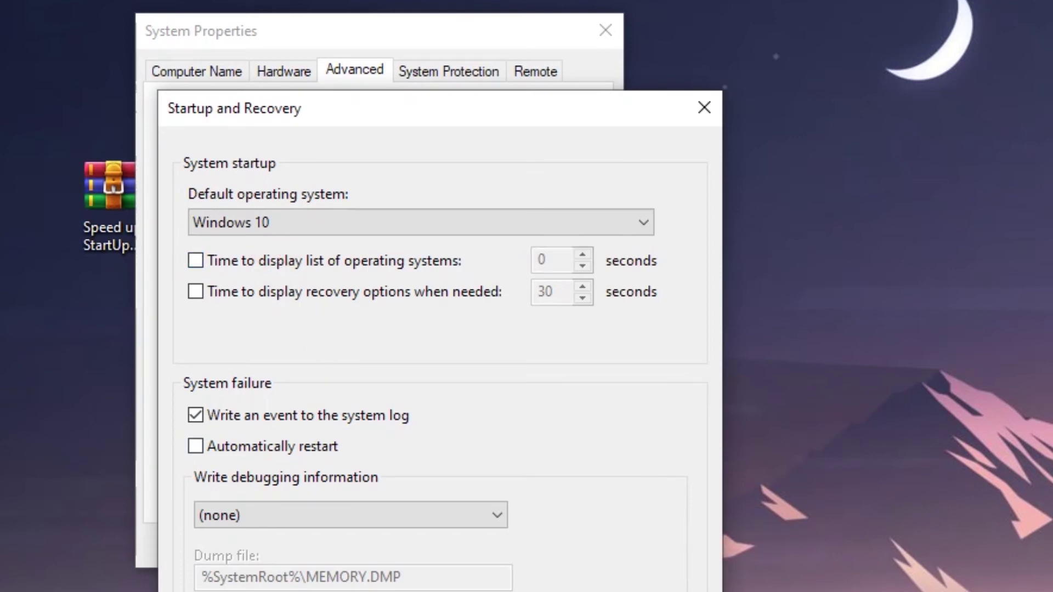
click(479, 591)
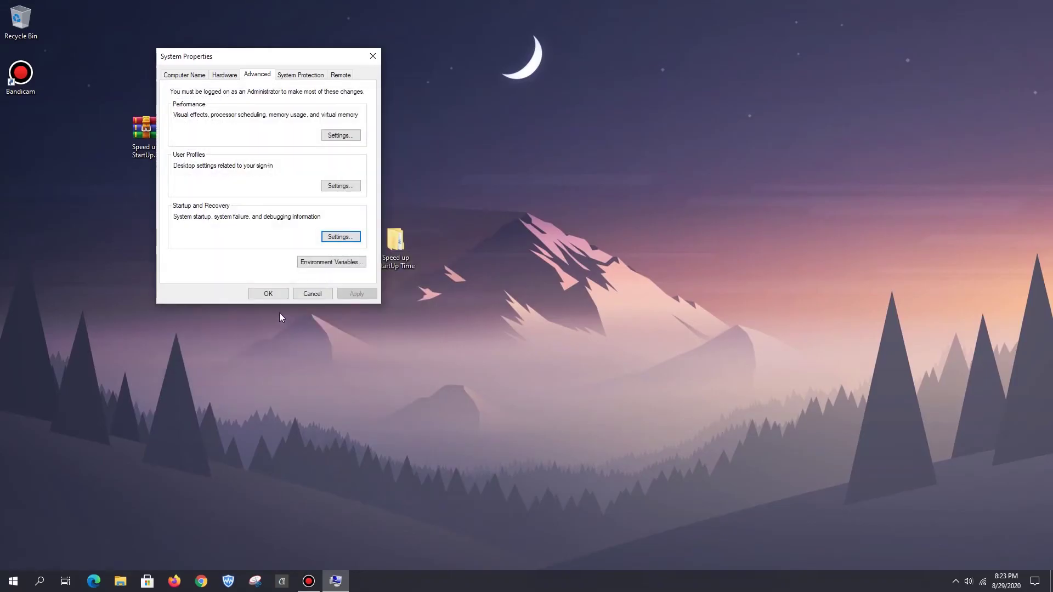
click(269, 294)
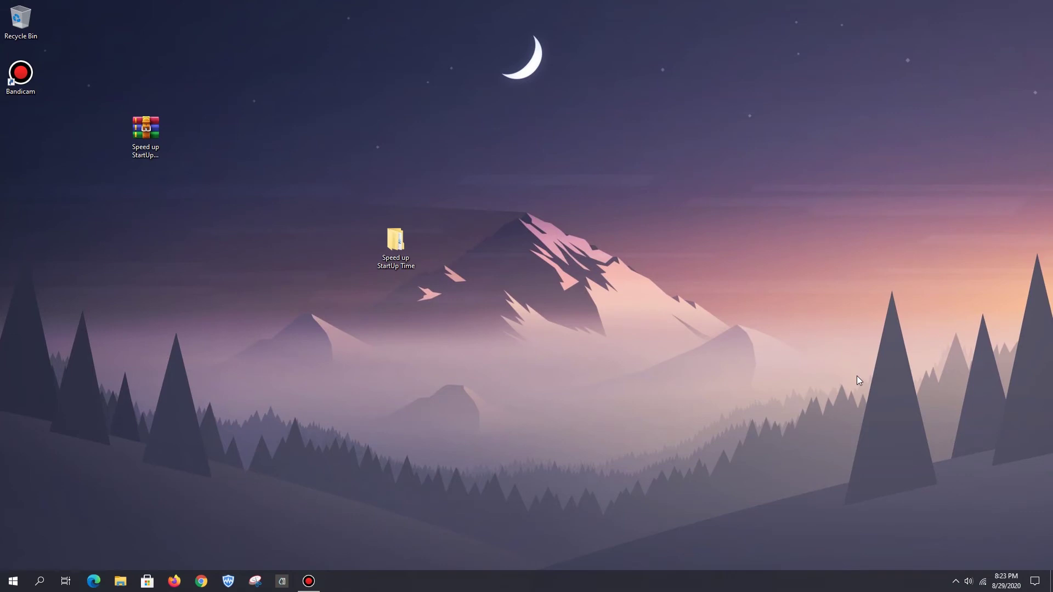
Search Windows for "performance" and open "Adjust the appearance and performance of Windows".
click(13, 581)
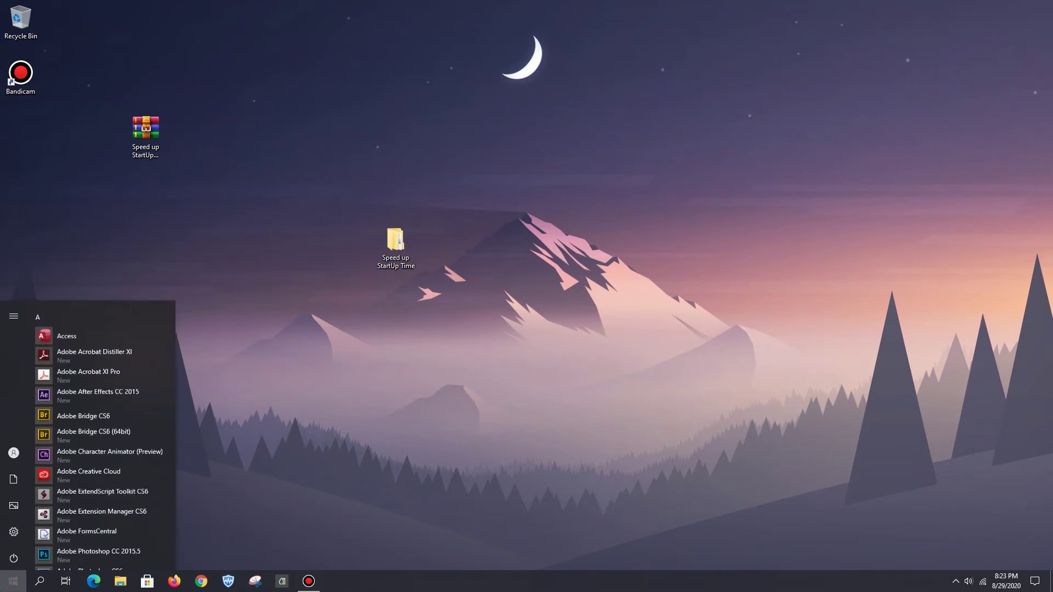
text(adv)
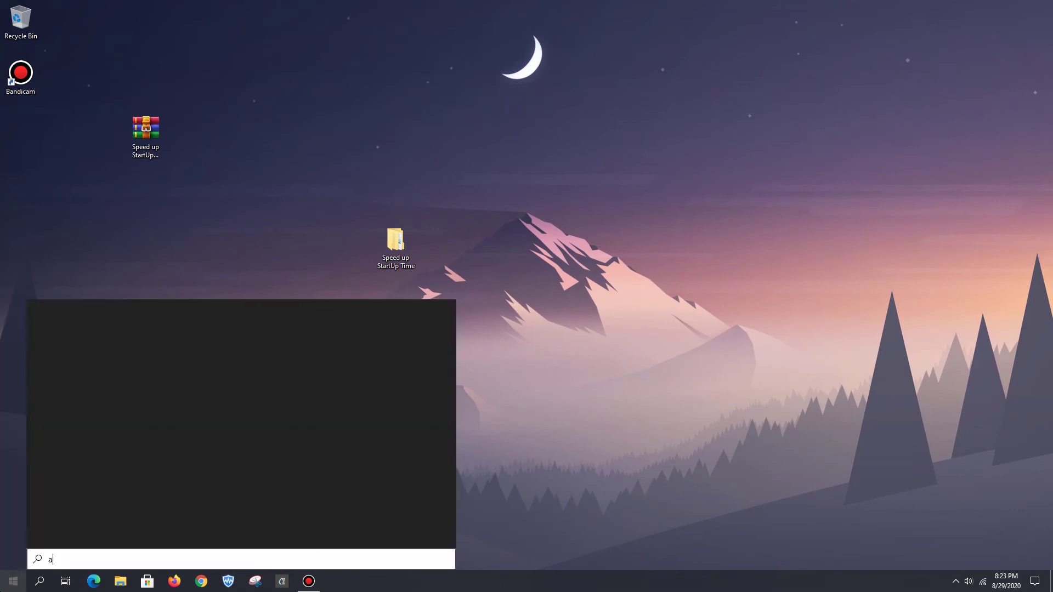
key(BackSpace)
key(BackSpace)
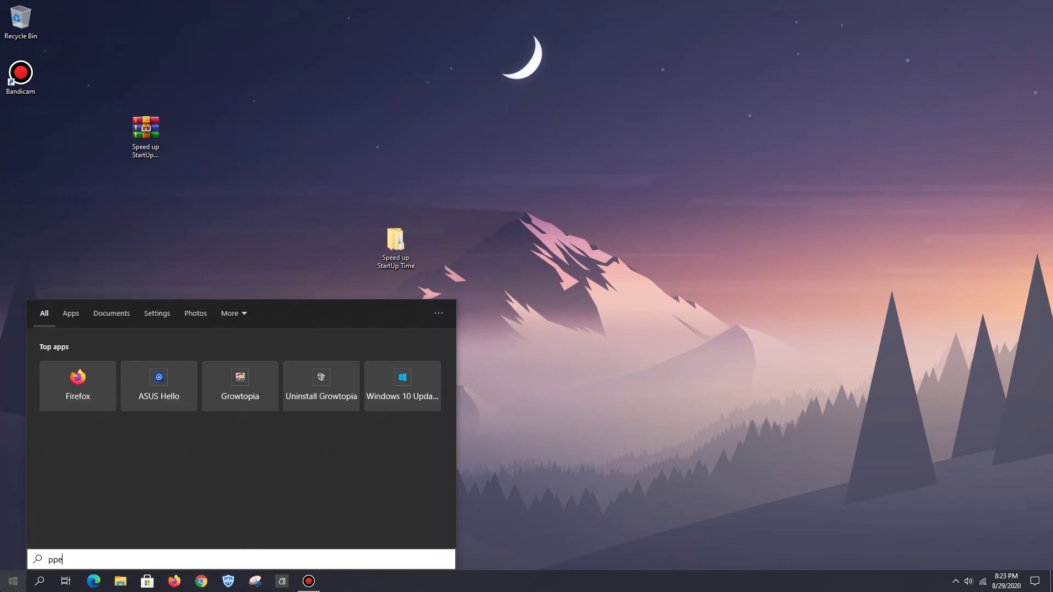
text(performance)
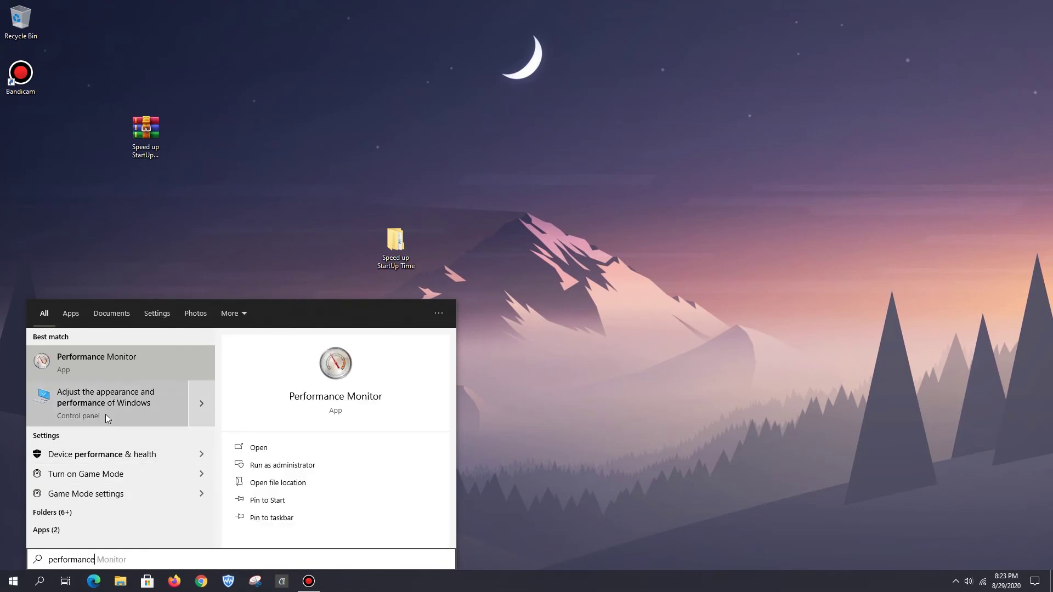
click(104, 402)
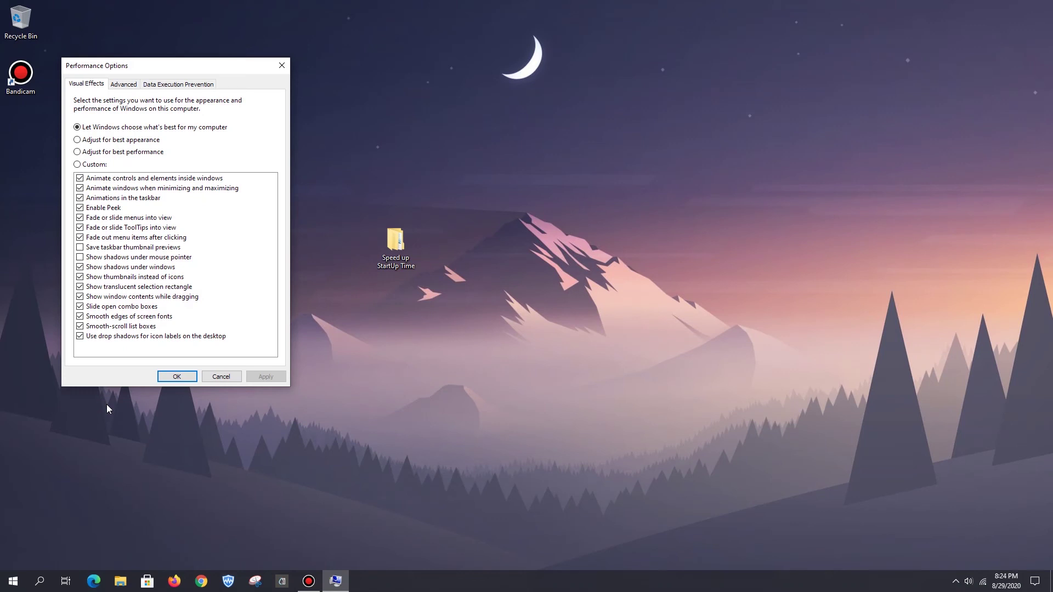
In the virtual memory settings, set drive C: [OS] to No paging file.
click(123, 85)
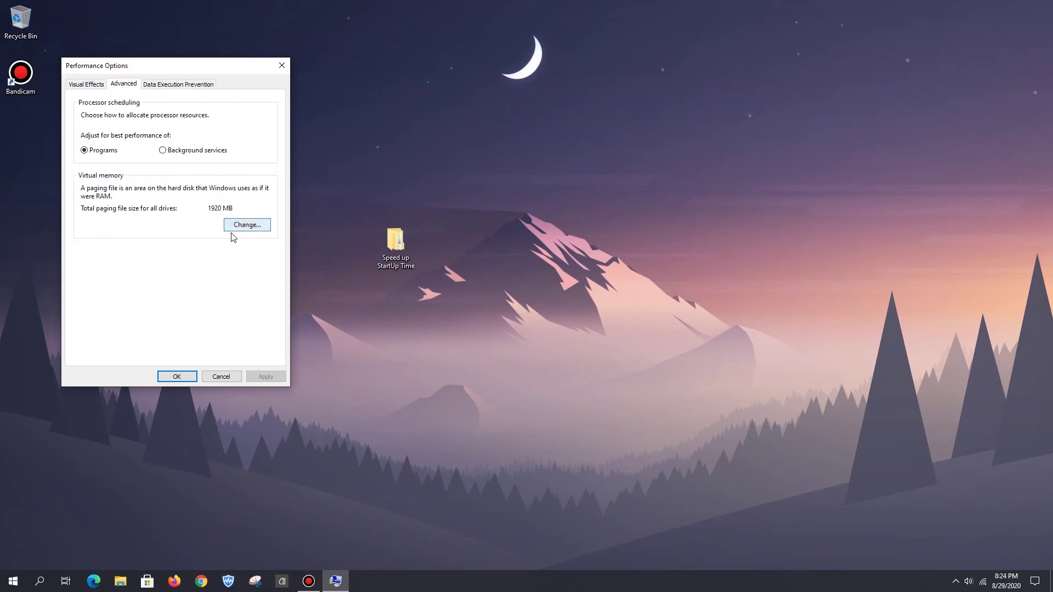
click(251, 227)
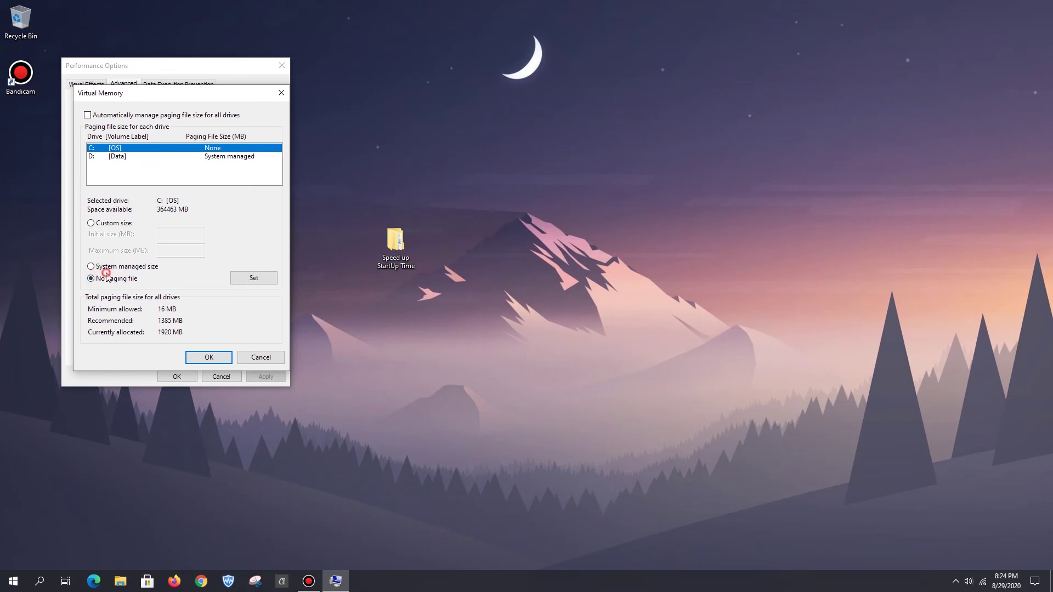
click(250, 282)
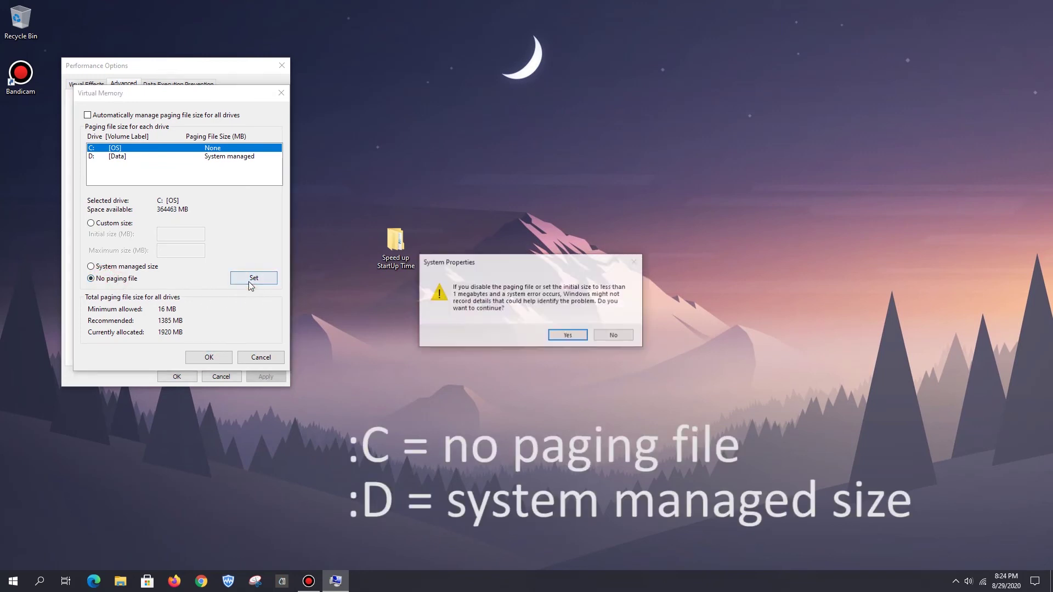
click(573, 336)
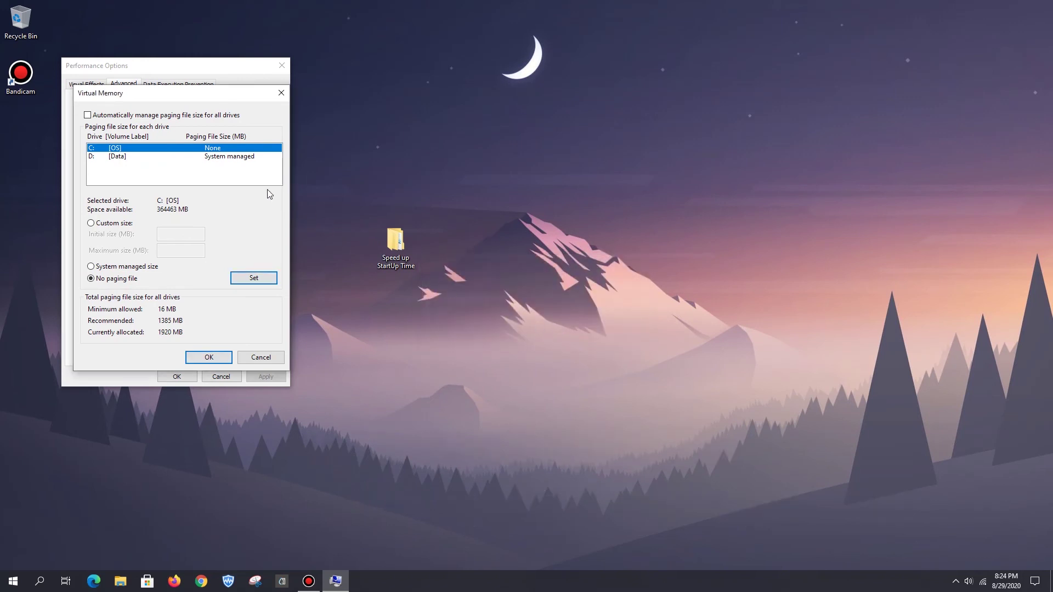
Set drive D: [Data] to System managed size and accept the virtual memory and performance options.
click(187, 157)
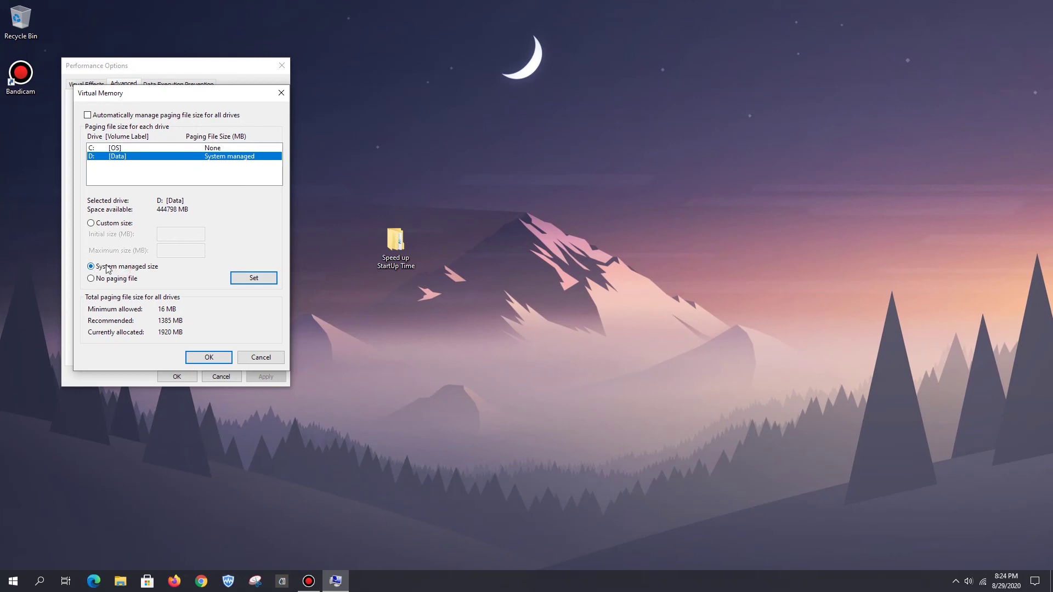
click(255, 278)
click(266, 280)
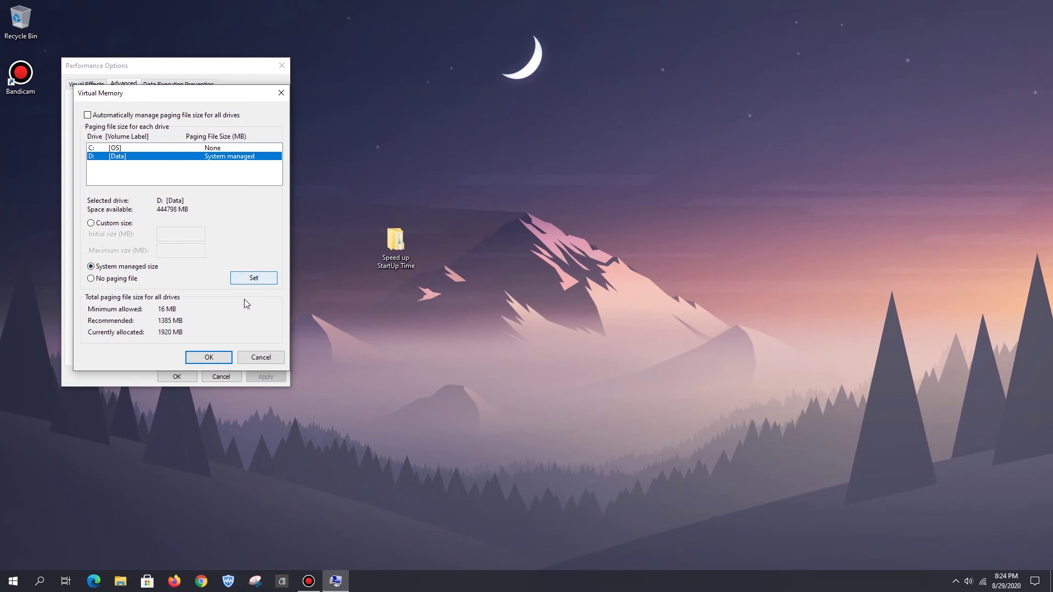
click(210, 357)
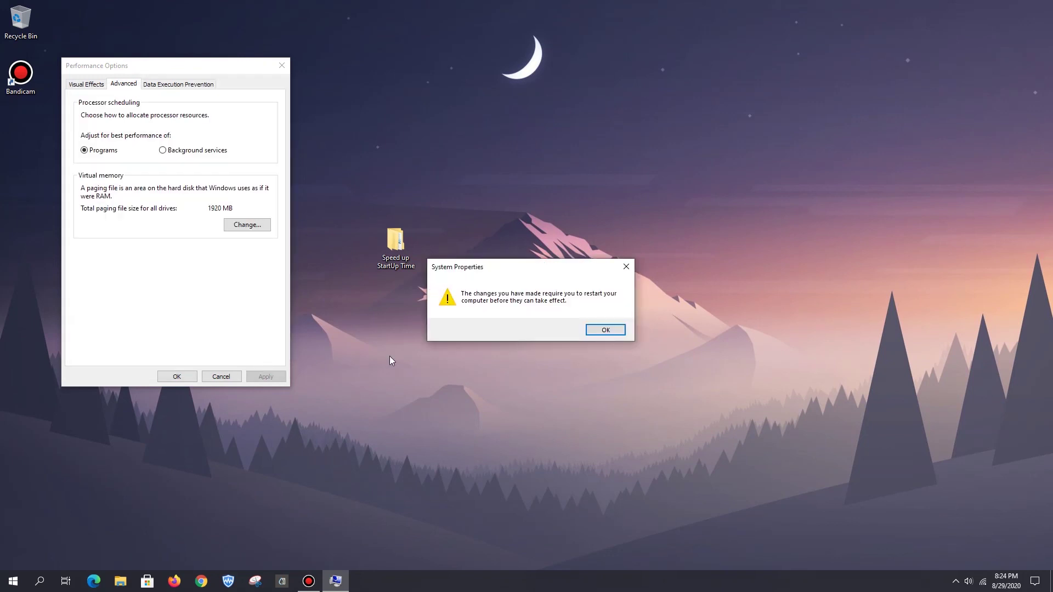
click(597, 335)
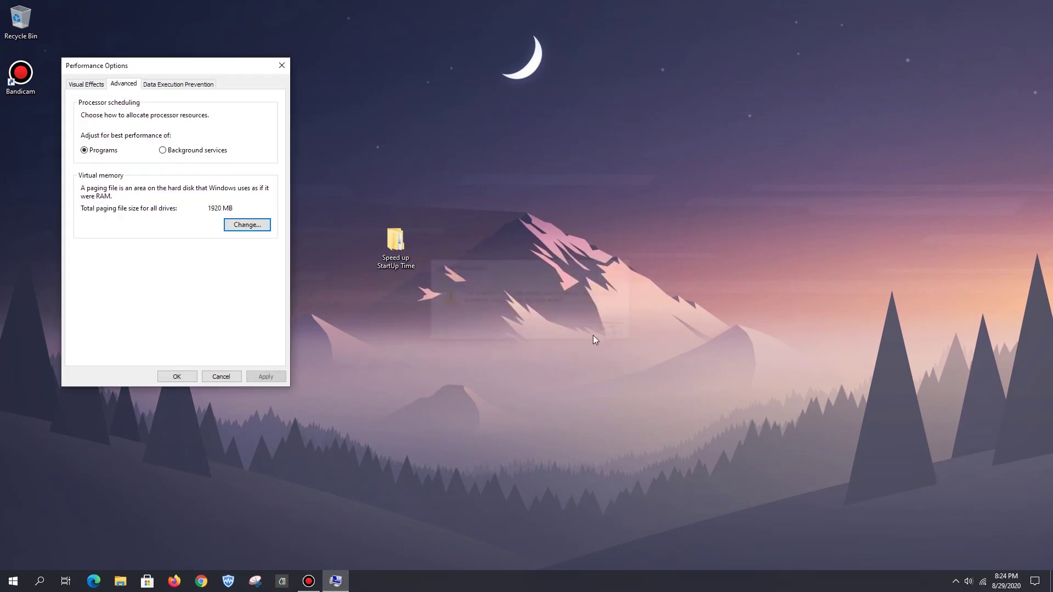
click(177, 377)
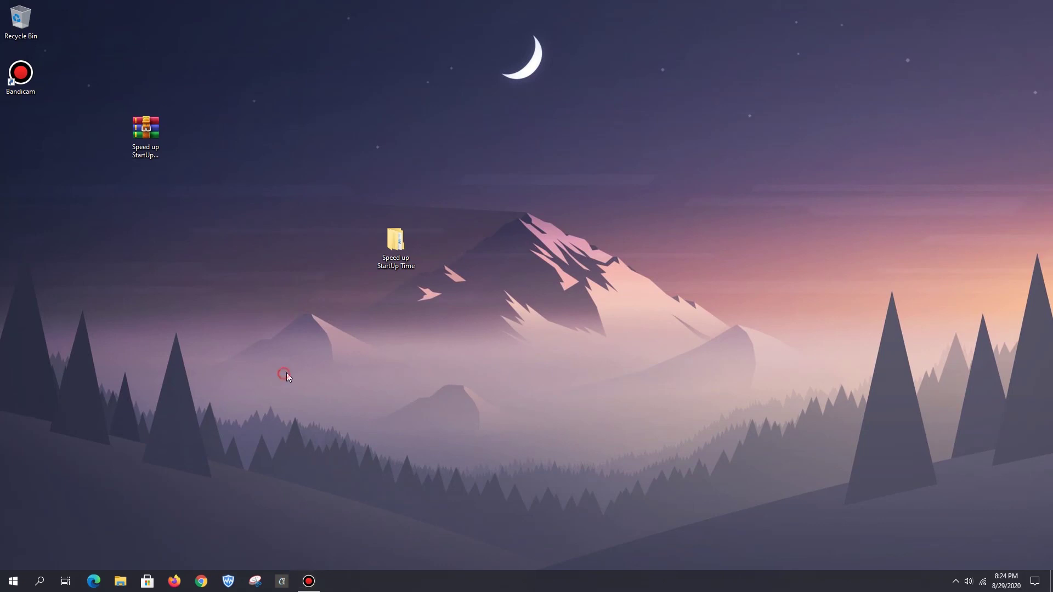